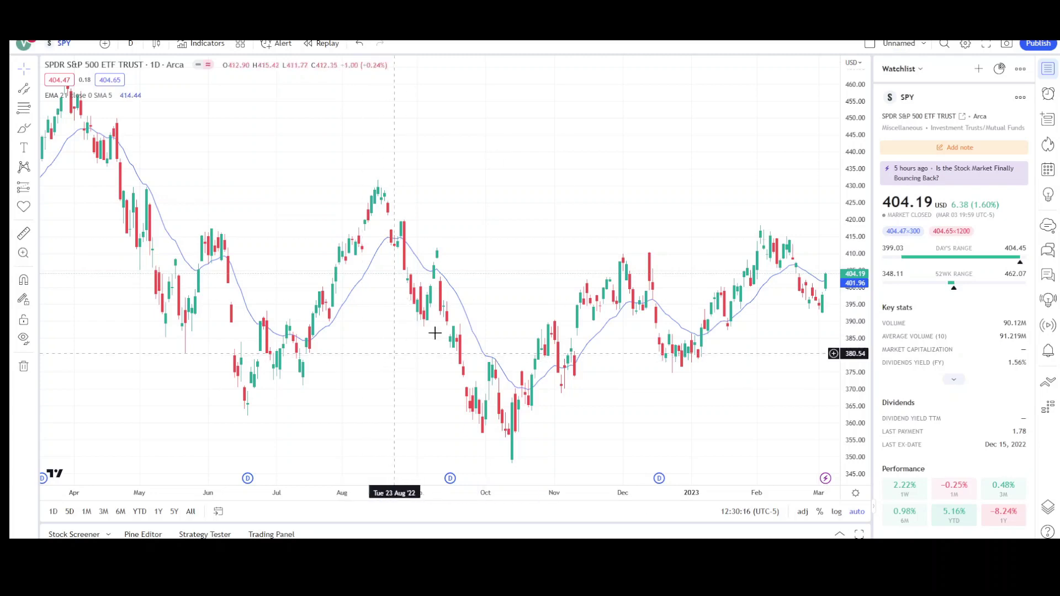
# Step: Draw a parallel channel from 13 Oct '22 at about 357.44 to 3 May '23 at about 408.53, its upper edge along the December highs
pyautogui.moveTo(623, 217); pyautogui.dragTo(450, 208)
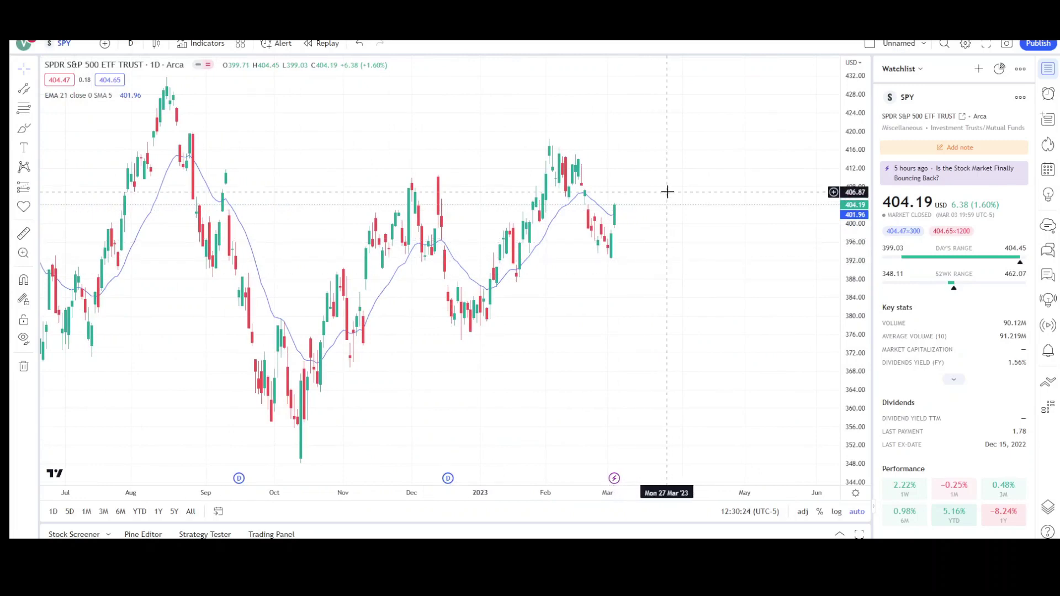
pyautogui.moveTo(678, 243); pyautogui.dragTo(694, 242)
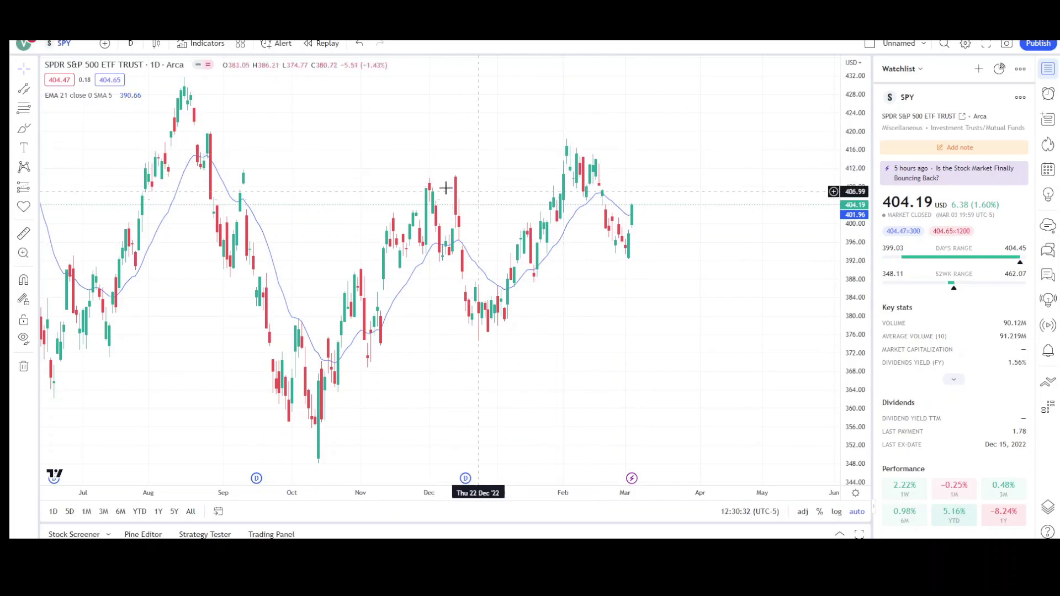
pyautogui.moveTo(745, 245); pyautogui.dragTo(721, 242)
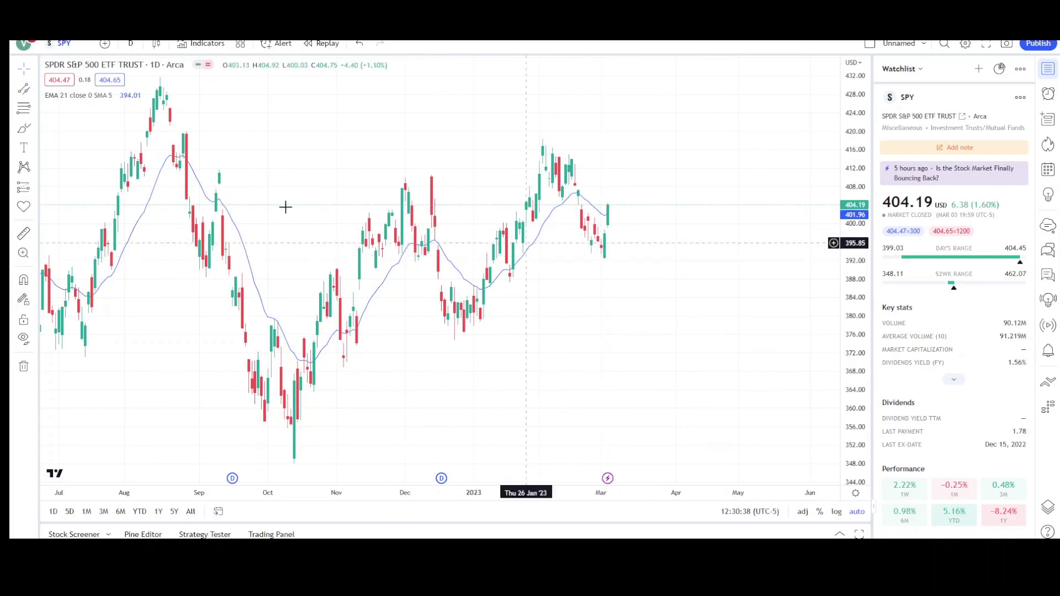
pyautogui.click(299, 418)
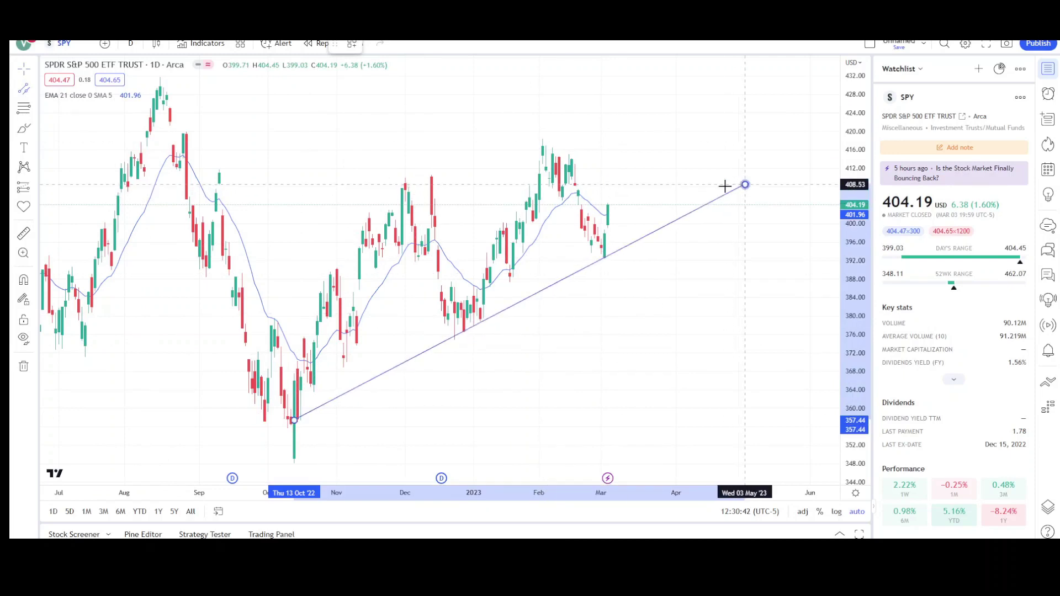
pyautogui.click(745, 185)
pyautogui.click(359, 214)
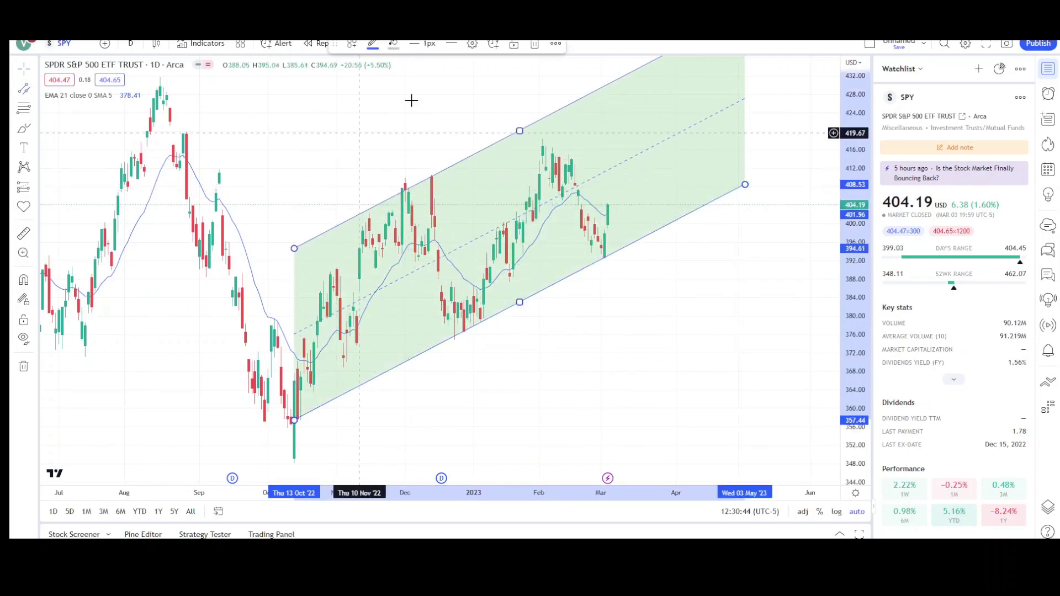
# Step: Change the fill colour of the rising parallel channel to yellow
pyautogui.click(394, 47)
pyautogui.click(422, 80)
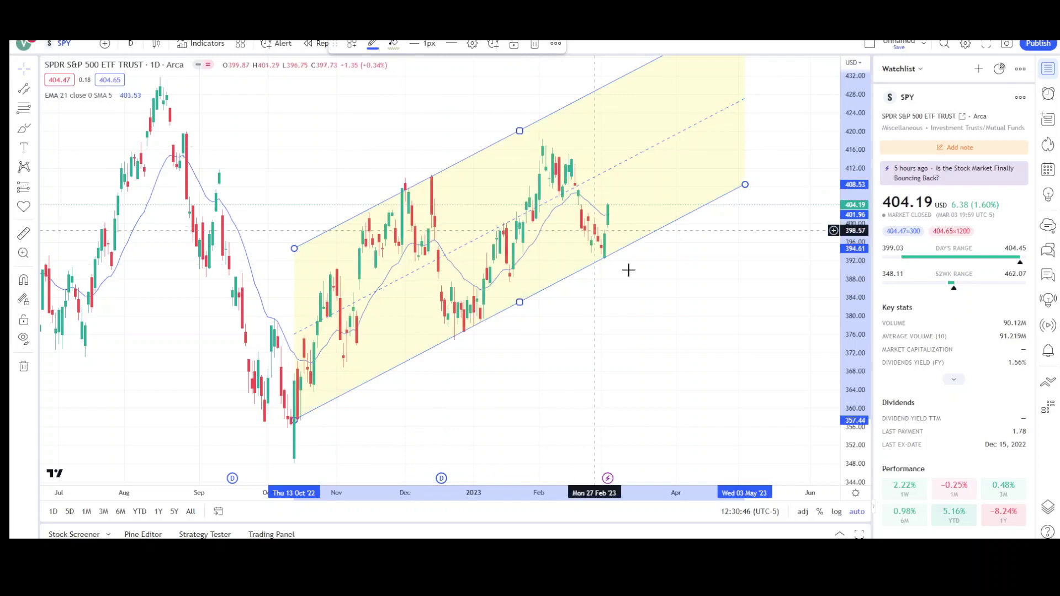
pyautogui.moveTo(636, 284); pyautogui.dragTo(607, 284)
# Step: Circle the channel's lower edge at the early March and late December lows and its upper edge near the early February high in red
pyautogui.moveTo(774, 241); pyautogui.dragTo(721, 238)
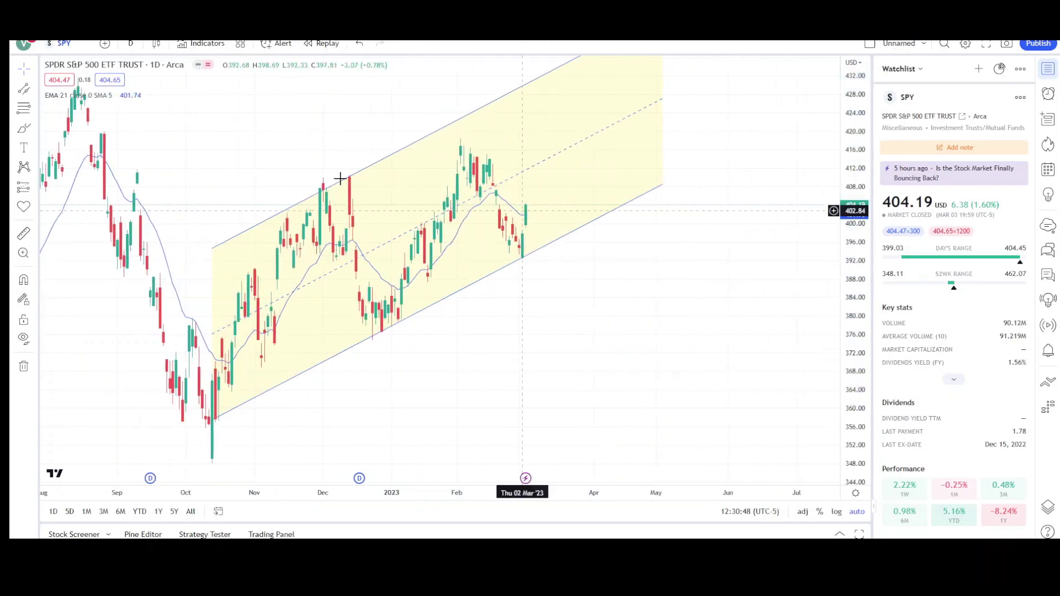
pyautogui.click(23, 127)
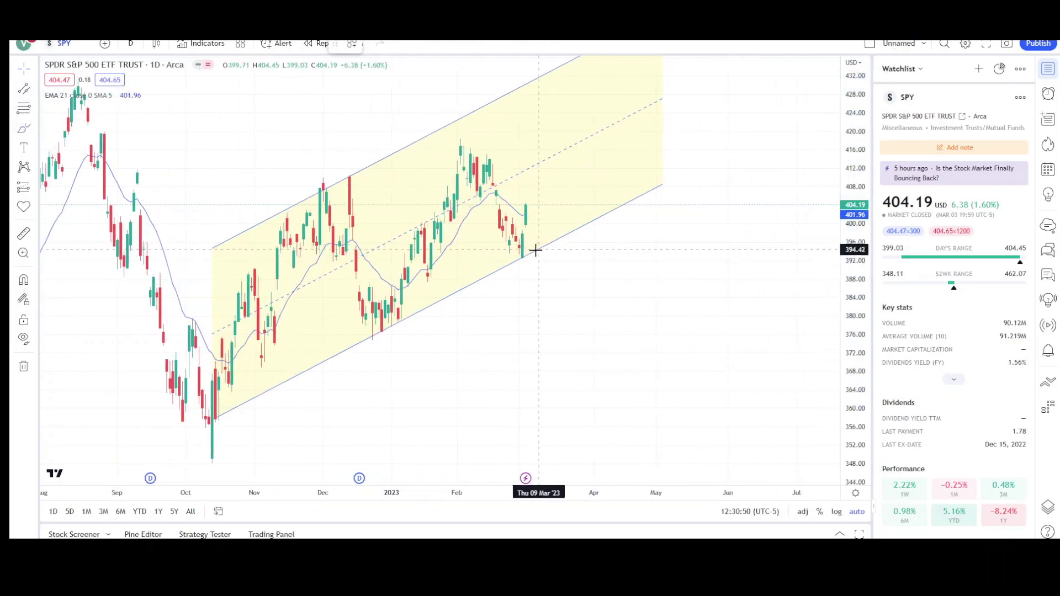
pyautogui.moveTo(523, 247); pyautogui.dragTo(521, 249)
pyautogui.moveTo(386, 319); pyautogui.dragTo(383, 322)
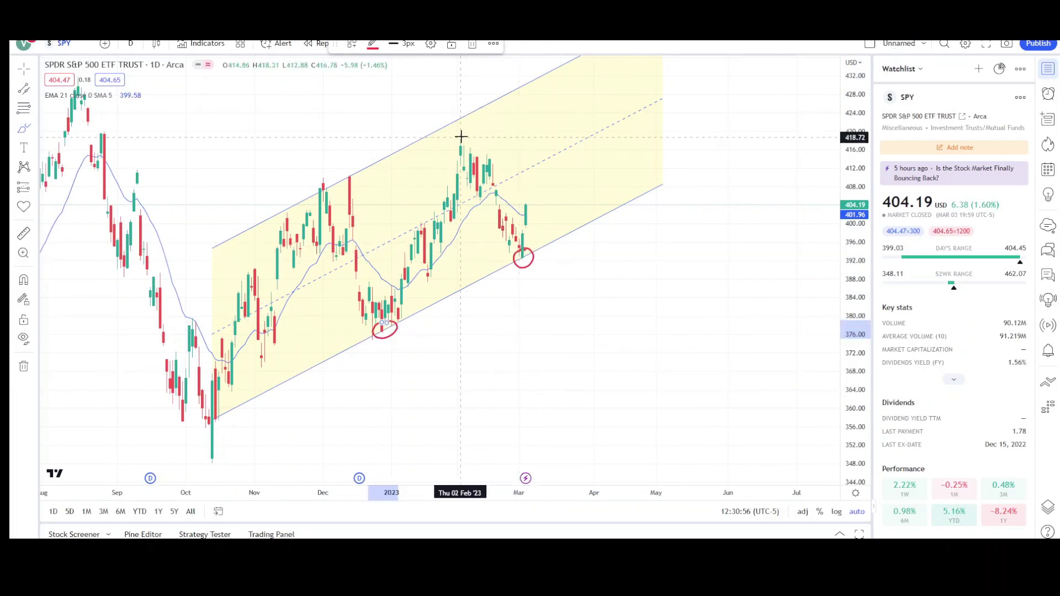
pyautogui.moveTo(454, 116); pyautogui.dragTo(446, 119)
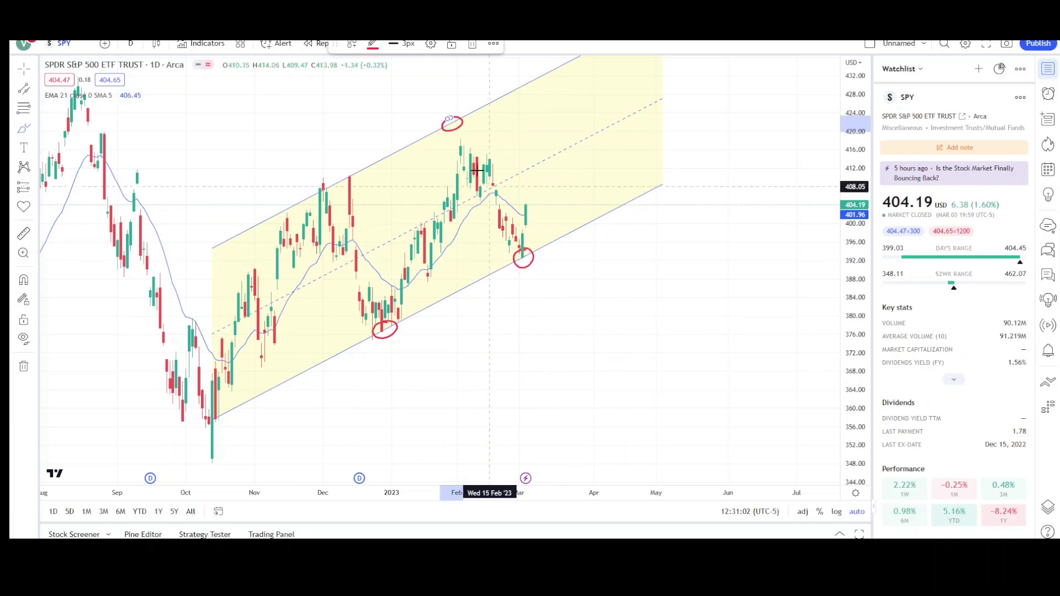
# Step: Draw a horizontal channel over the February range from 23 Jan to 24 Feb '23, between about 405.7 and 415, and fill it orange
pyautogui.click(24, 96)
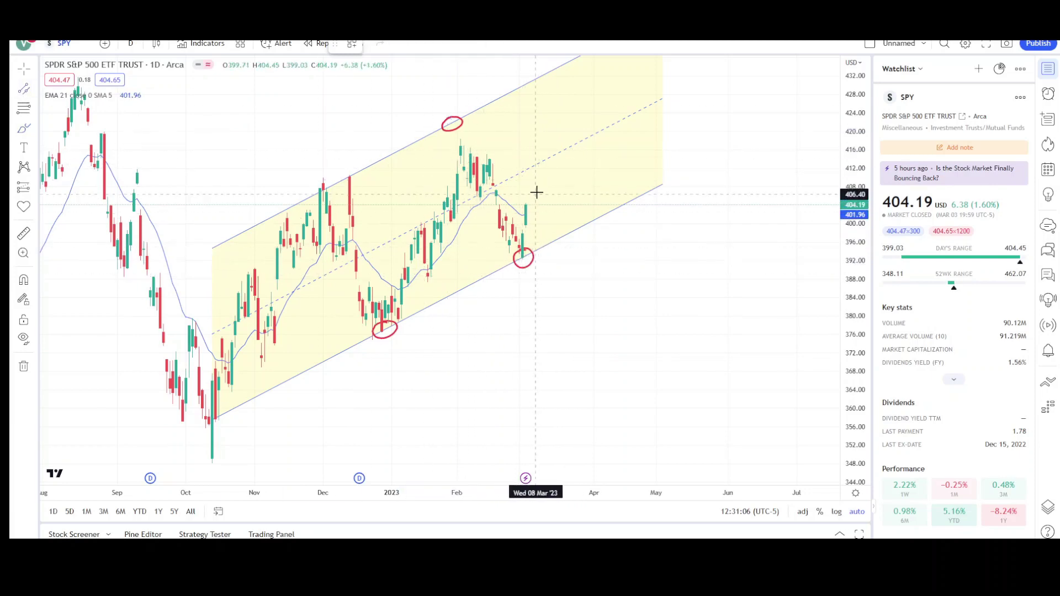
pyautogui.click(433, 198)
pyautogui.click(508, 198)
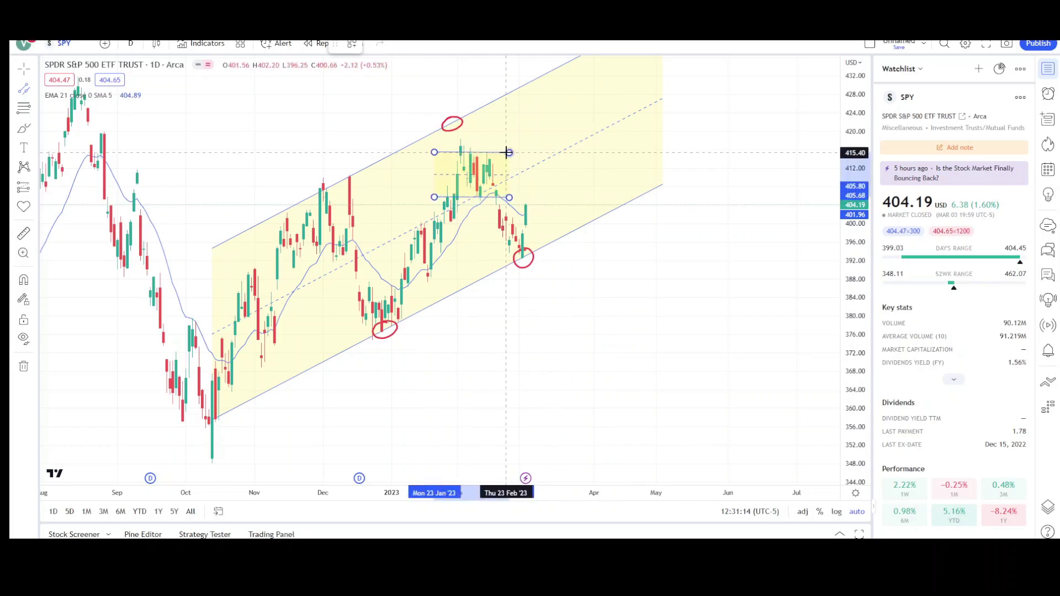
pyautogui.click(508, 153)
pyautogui.click(398, 47)
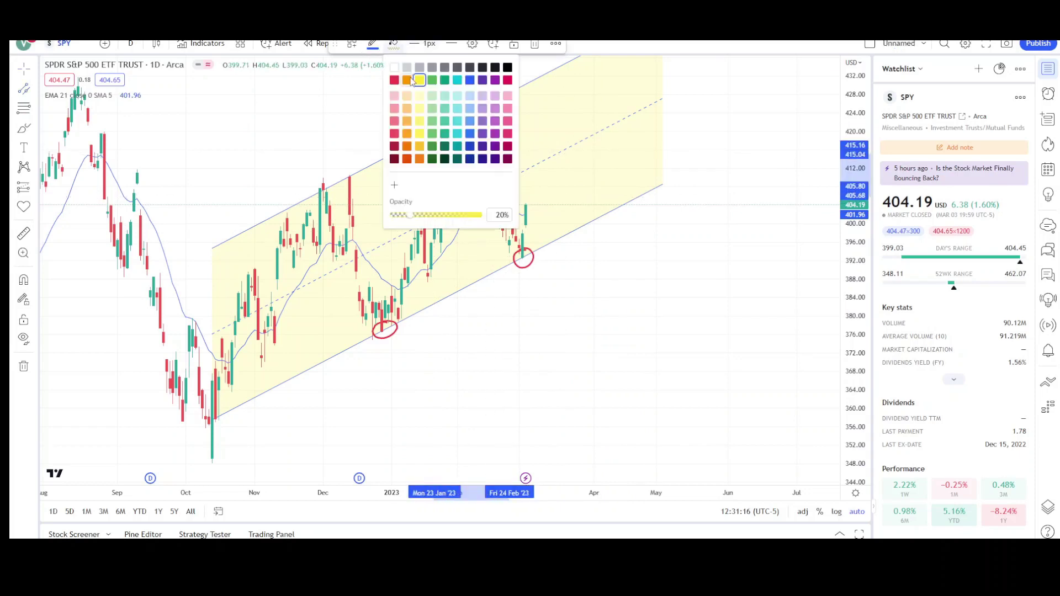
pyautogui.click(406, 81)
pyautogui.click(602, 265)
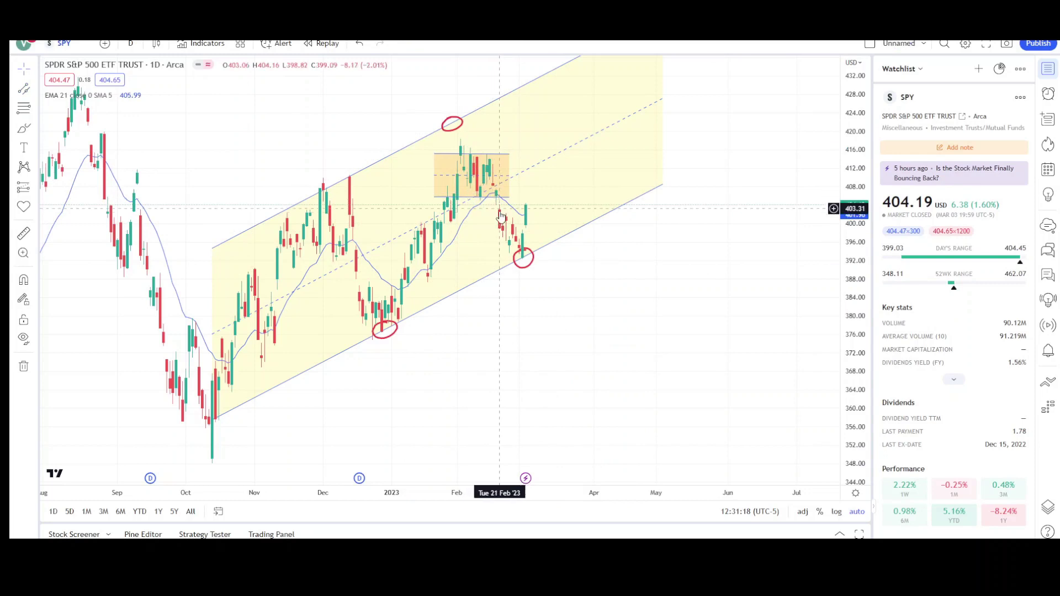
# Step: Draw a steep falling channel from 14 Feb '23 at about 417.18 to the early March low at about 390.99 and fill it green
pyautogui.click(23, 89)
pyautogui.click(486, 145)
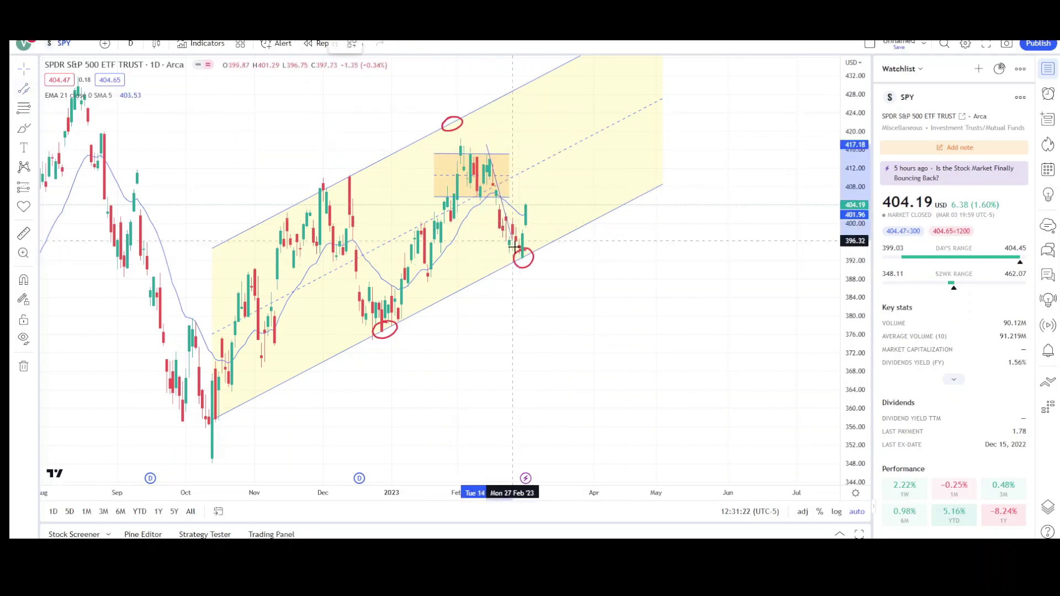
pyautogui.click(521, 266)
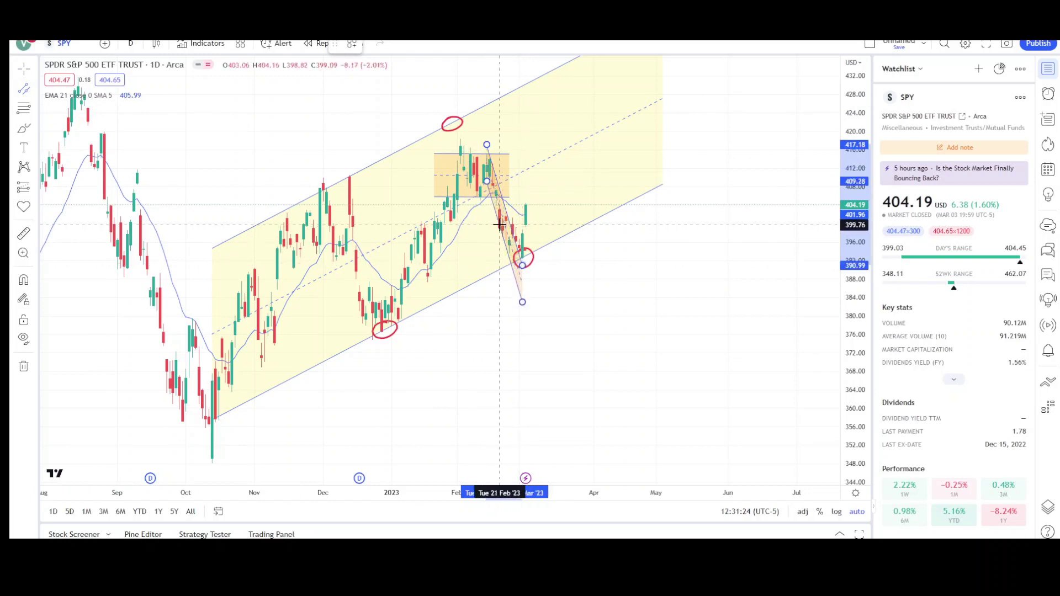
pyautogui.click(522, 302)
pyautogui.click(392, 44)
pyautogui.click(431, 84)
pyautogui.click(535, 261)
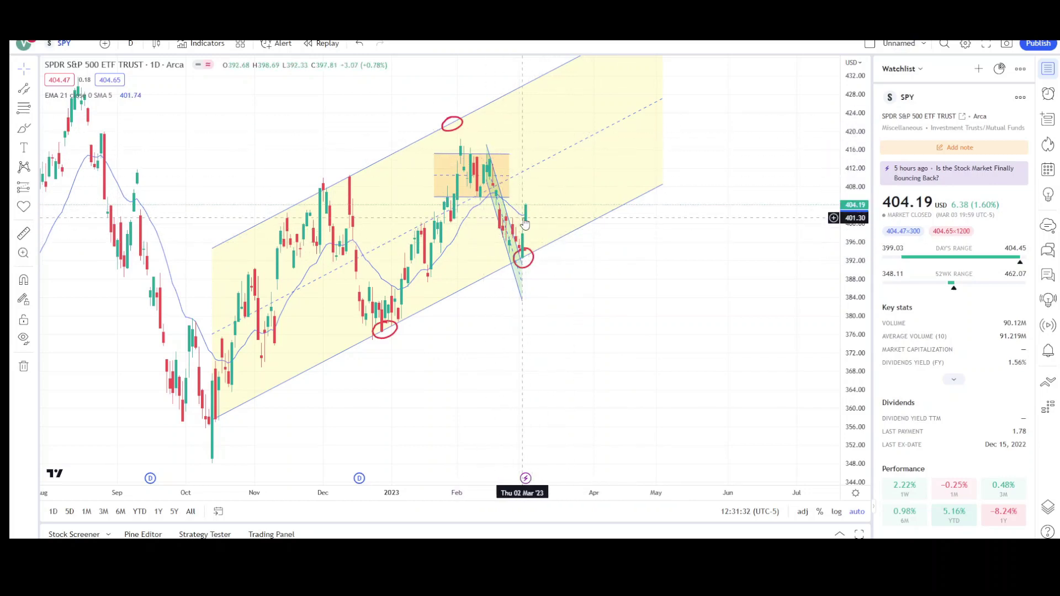
# Step: Draw a horizontal channel from 3 Nov '22 to late April '23, from about 393.24 up to the December highs near 410
pyautogui.scroll(-1, 584, 235)
pyautogui.scroll(1, 471, 225)
pyautogui.click(23, 89)
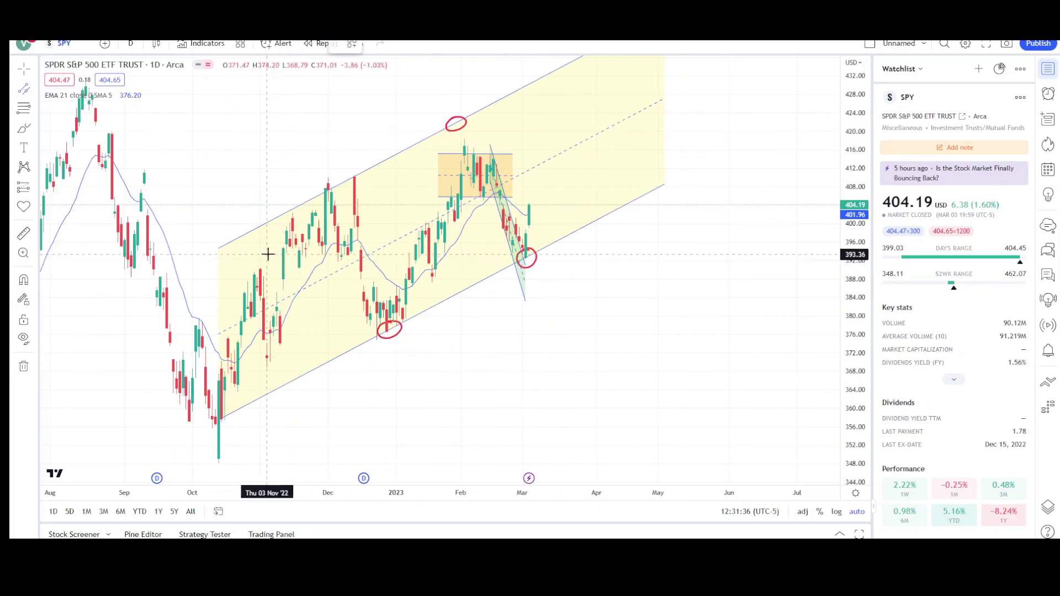
pyautogui.click(267, 254)
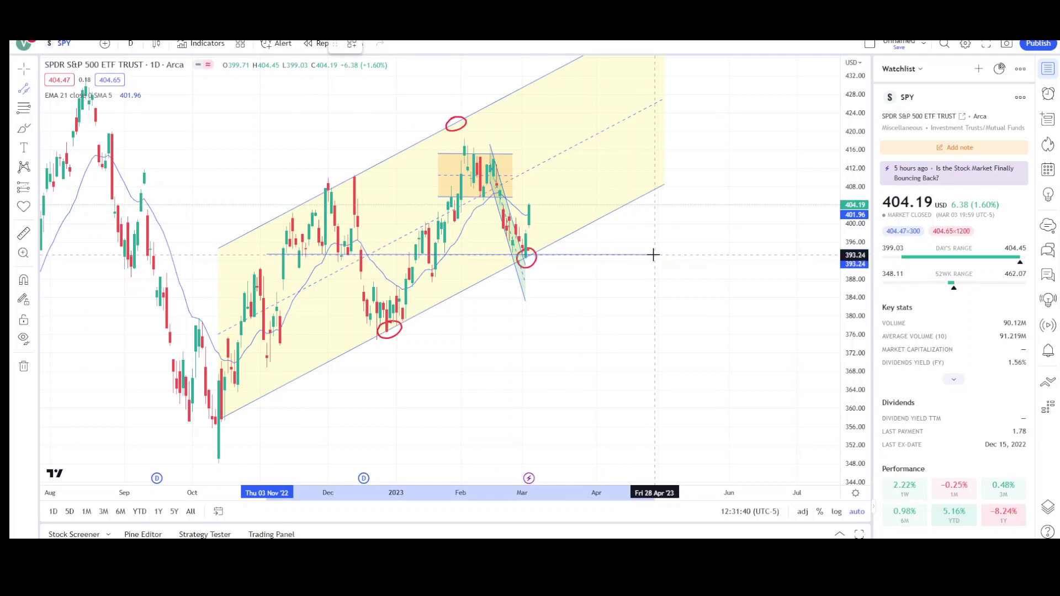
pyautogui.click(652, 176)
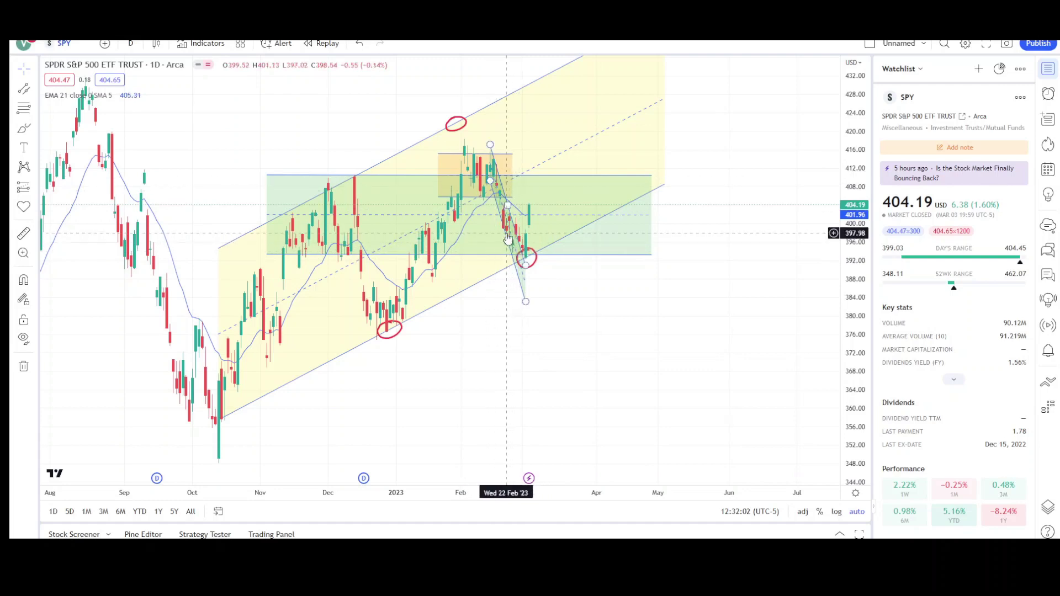
# Step: Remove all drawings from the daily SPY chart
pyautogui.rightClick(349, 142)
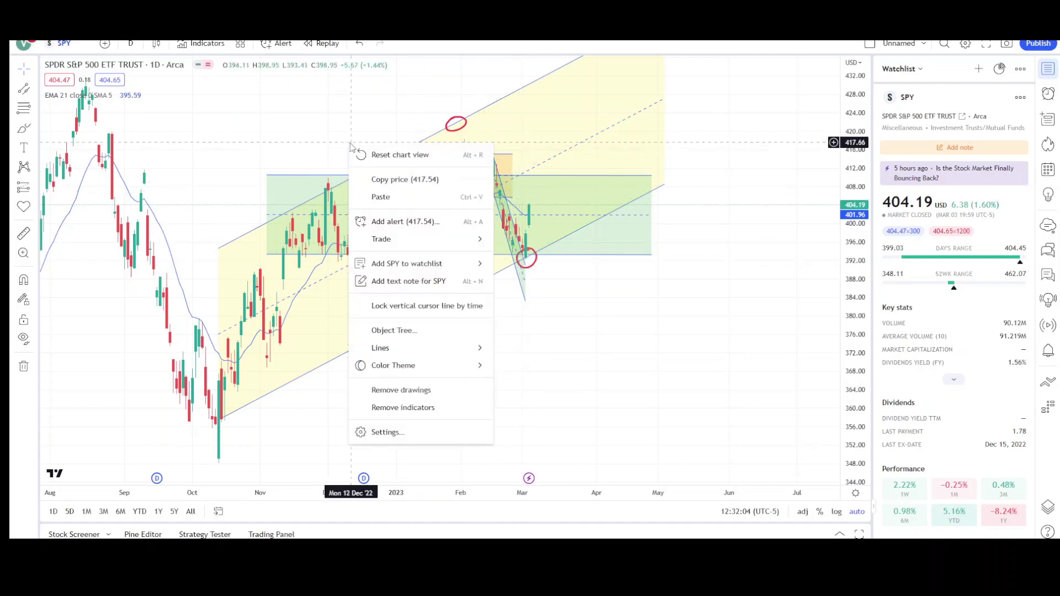
pyautogui.click(401, 390)
pyautogui.hscroll(-2, 544, 319)
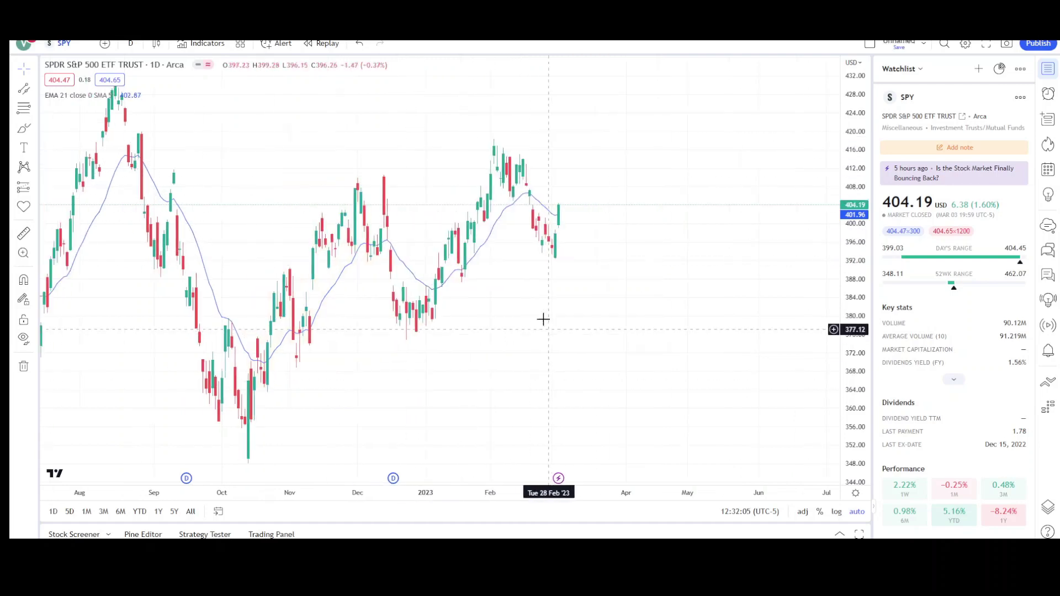
# Step: Draw an arrow from the 13 Oct '22 low to the 12 Dec '22 high and move it to start at the 22 Dec '22 low
pyautogui.click(34, 91)
pyautogui.click(94, 108)
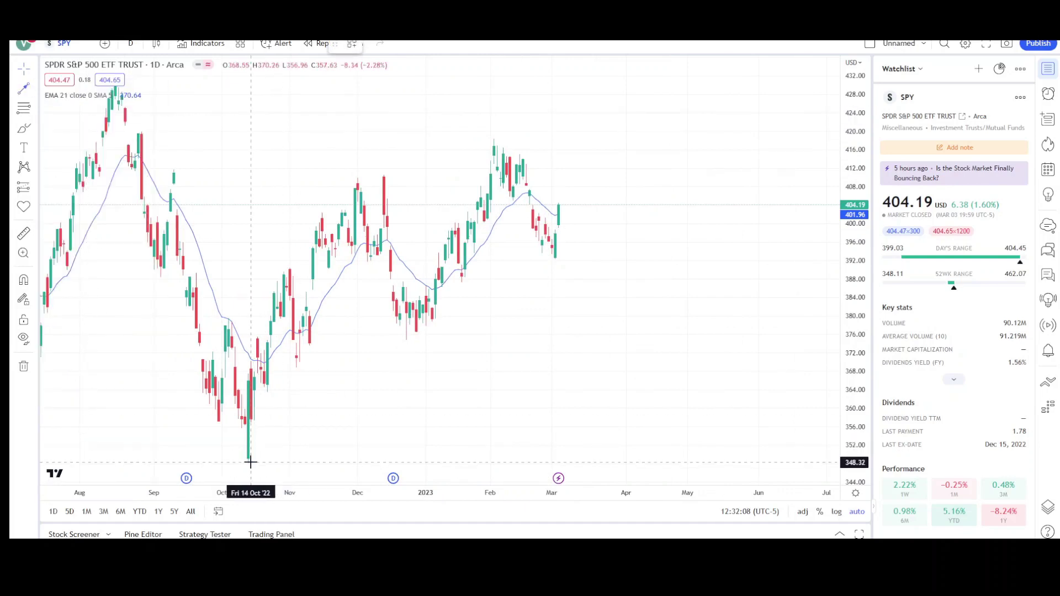
pyautogui.click(248, 464)
pyautogui.click(382, 177)
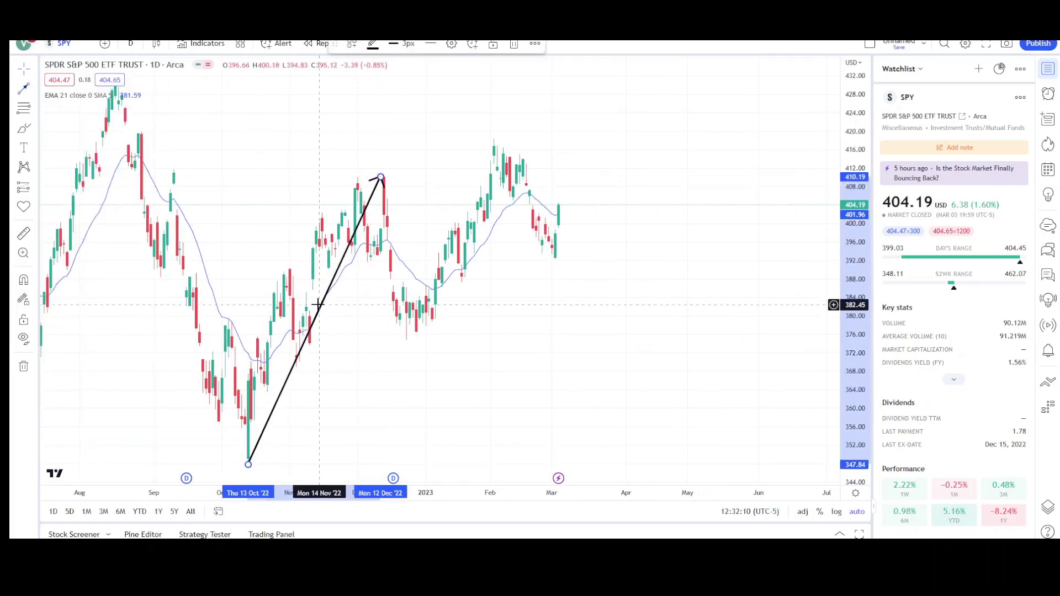
pyautogui.moveTo(323, 313); pyautogui.dragTo(480, 186)
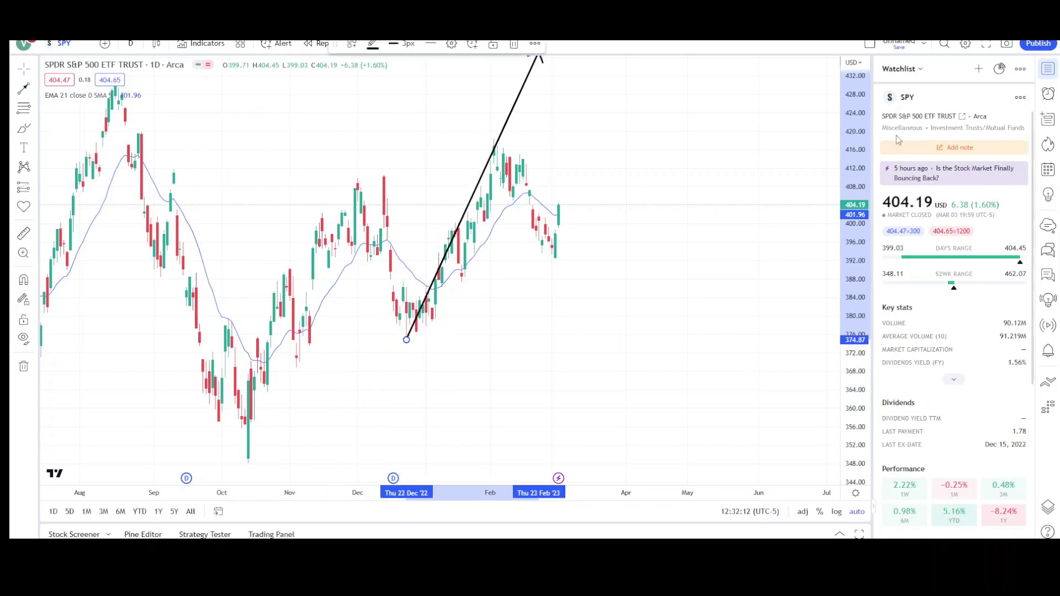
pyautogui.moveTo(862, 213); pyautogui.dragTo(862, 245)
pyautogui.click(642, 122)
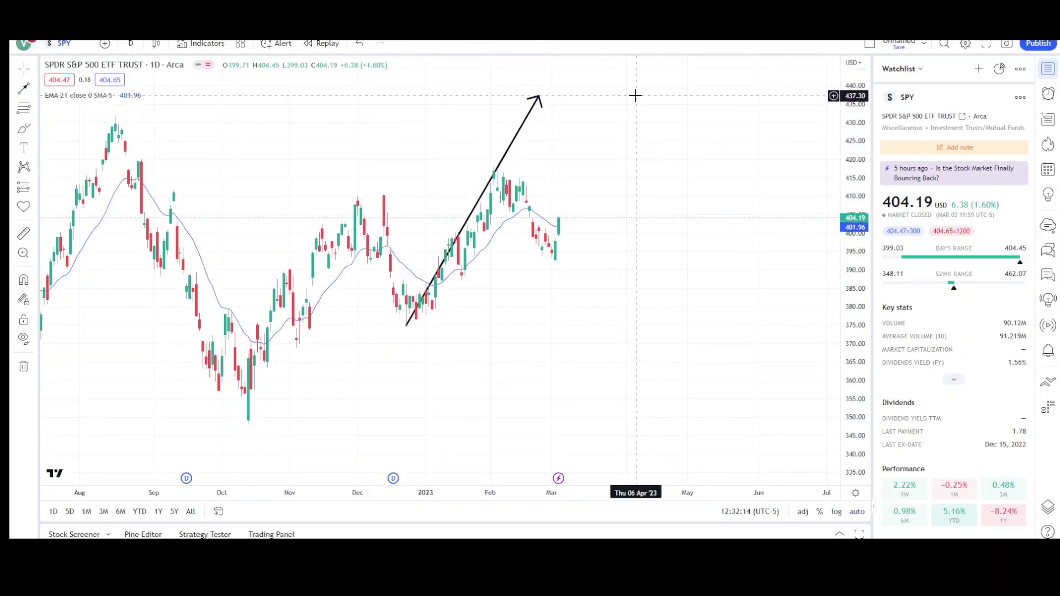
# Step: Add a horizontal line at 436.56 by the arrow's tip and circle the August high in red
pyautogui.click(35, 94)
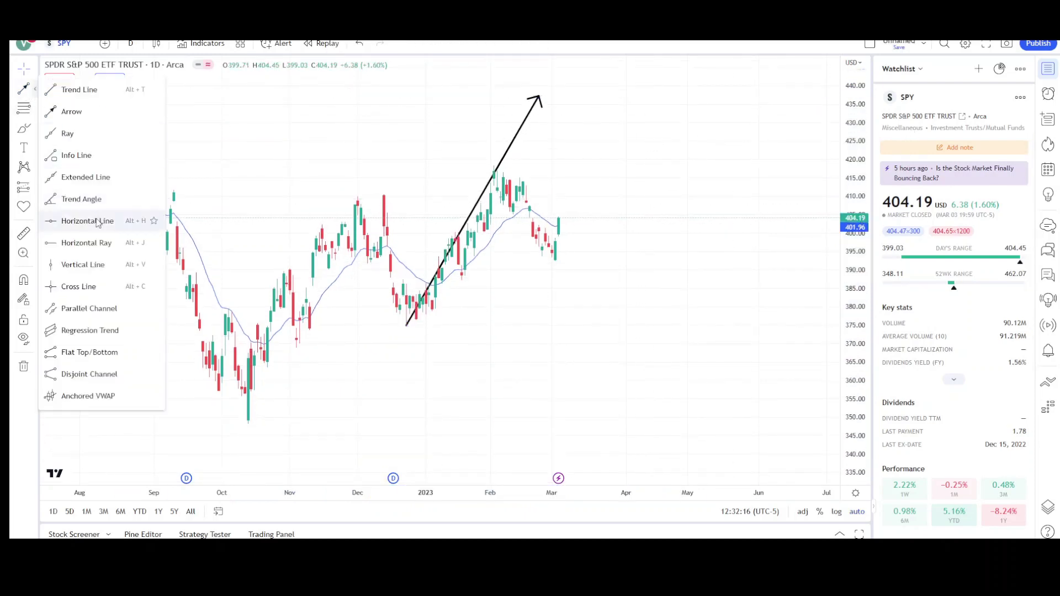
pyautogui.click(83, 218)
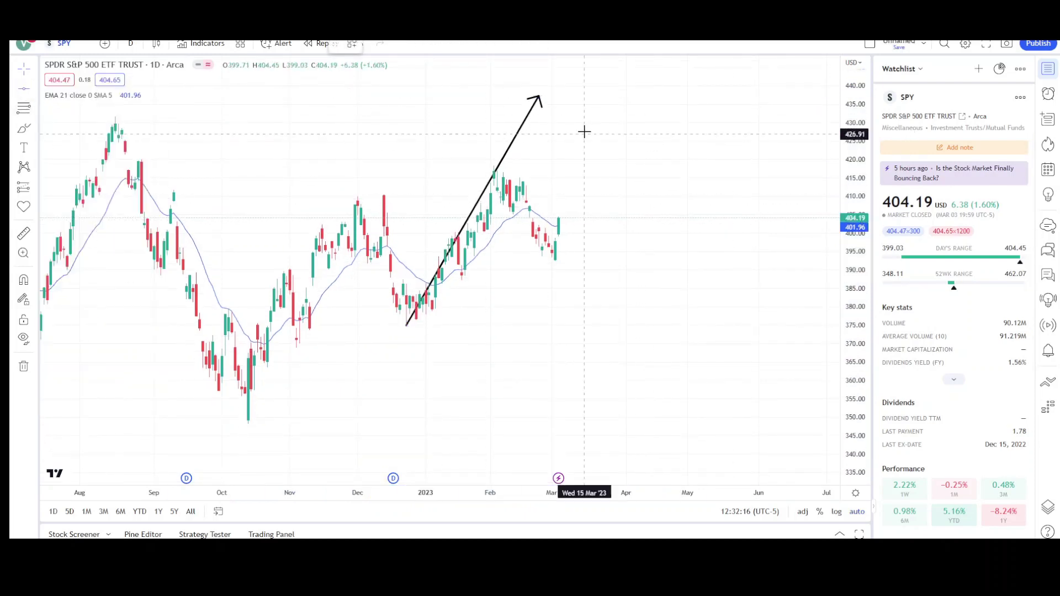
pyautogui.click(582, 98)
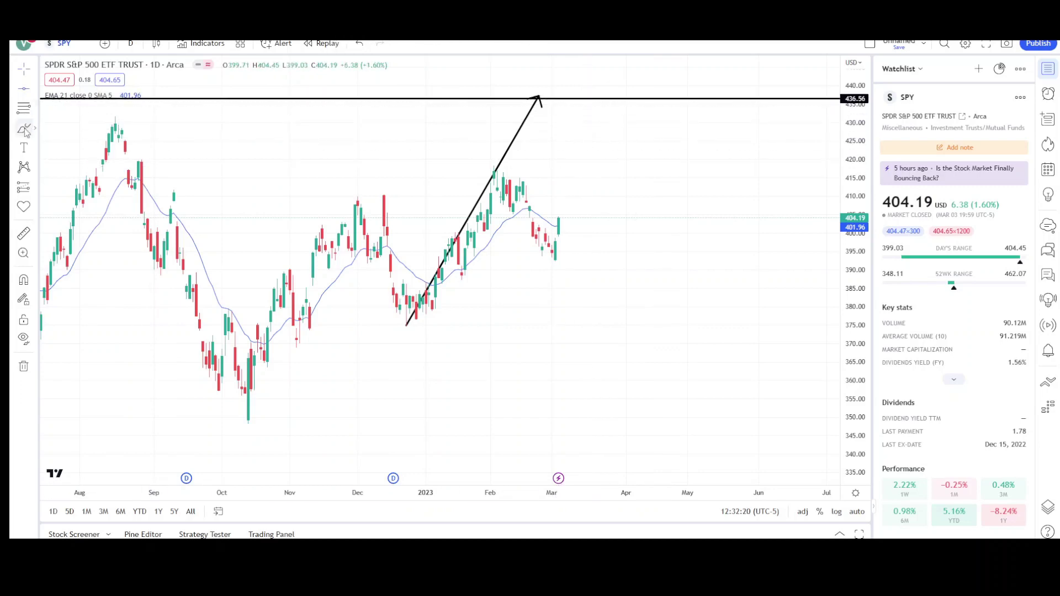
pyautogui.moveTo(148, 103); pyautogui.dragTo(90, 105)
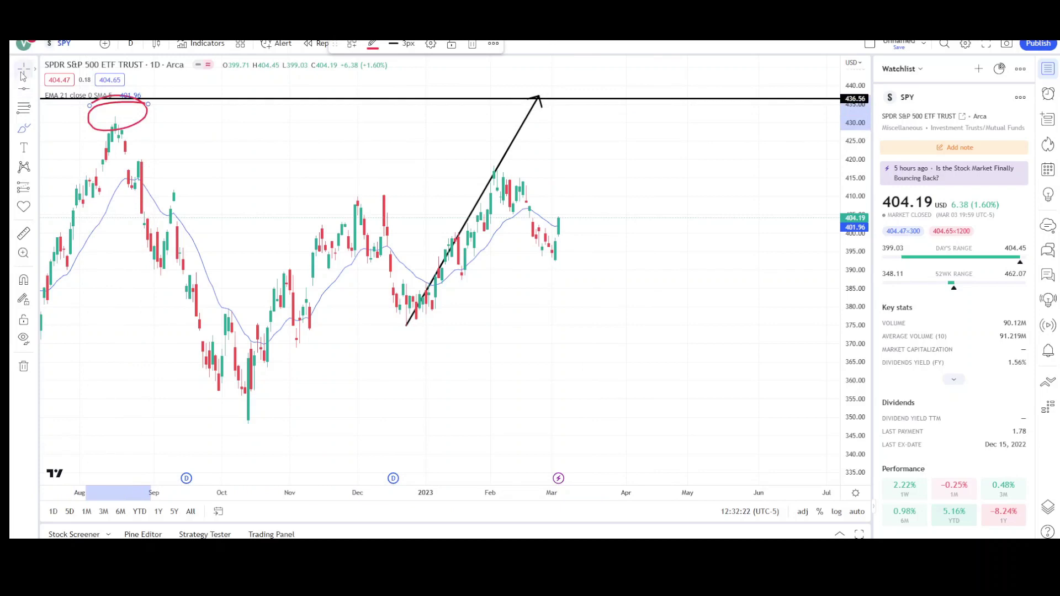
# Step: Draw a second arrow from the late December low to the February high and move it to start at the early March low
pyautogui.click(36, 90)
pyautogui.click(55, 110)
pyautogui.moveTo(410, 326); pyautogui.dragTo(497, 168)
pyautogui.moveTo(472, 219)
pyautogui.mouseDown()
pyautogui.moveTo(602, 166)
pyautogui.moveTo(614, 148)
pyautogui.moveTo(691, 168)
pyautogui.mouseUp()
pyautogui.click(614, 231)
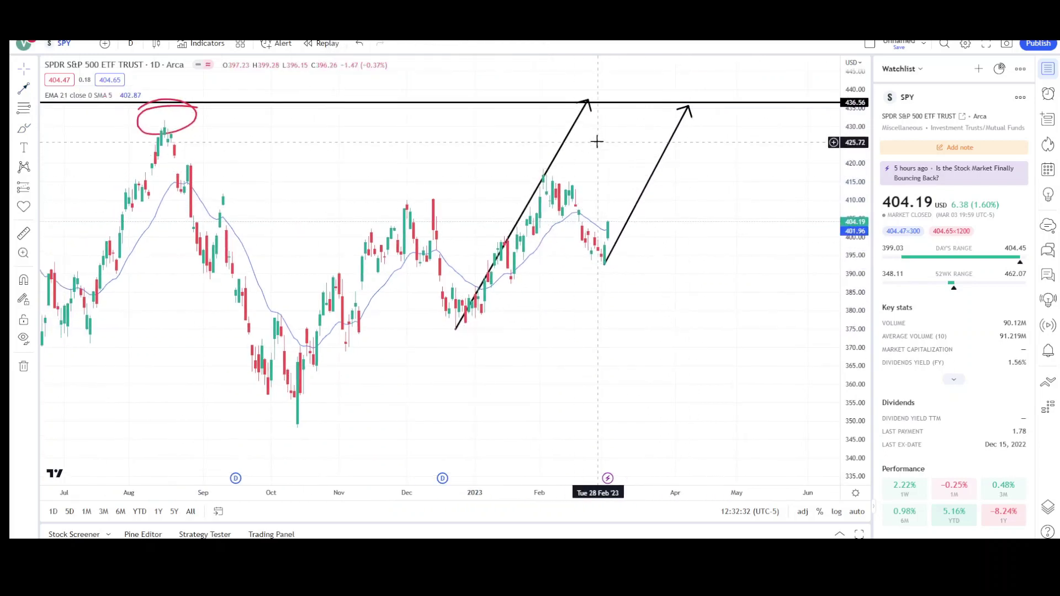
# Step: Clear the arrows, horizontal line and circle from the chart and switch it to the weekly interval
pyautogui.moveTo(592, 138); pyautogui.dragTo(574, 140)
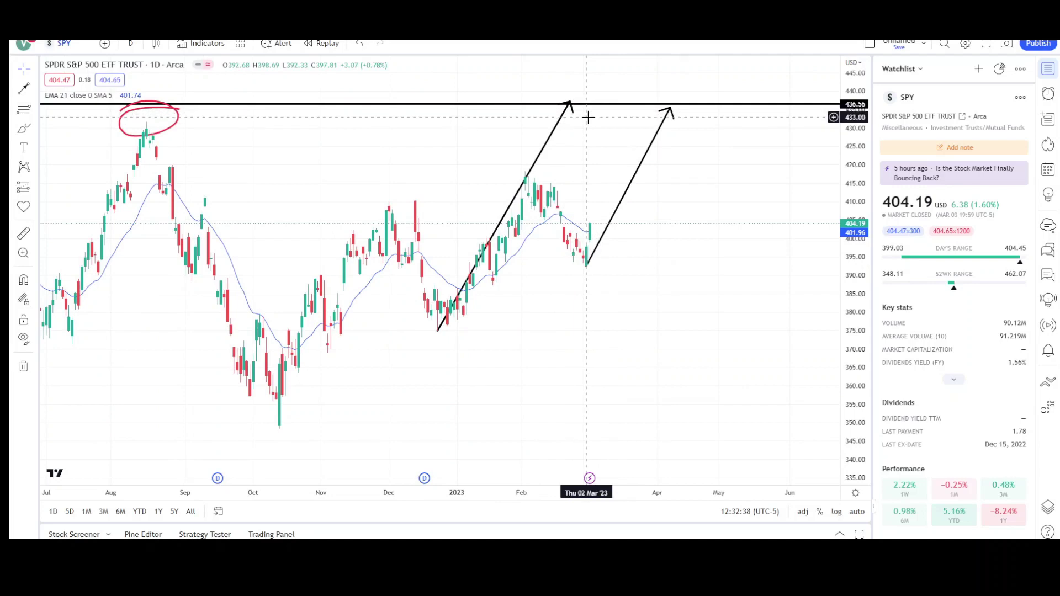
pyautogui.moveTo(702, 192); pyautogui.dragTo(649, 200)
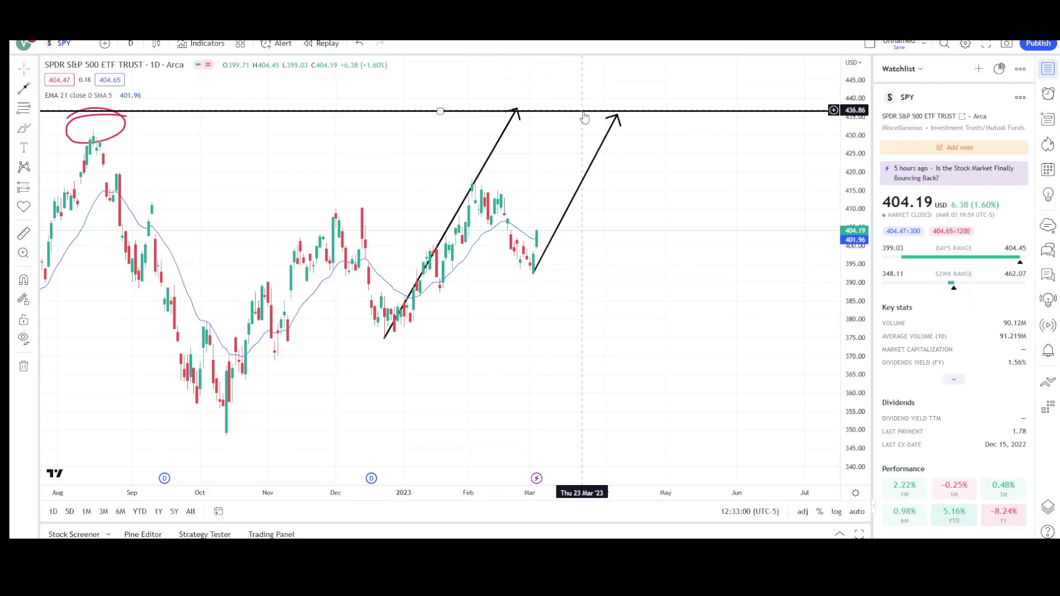
pyautogui.rightClick(617, 236)
pyautogui.click(670, 483)
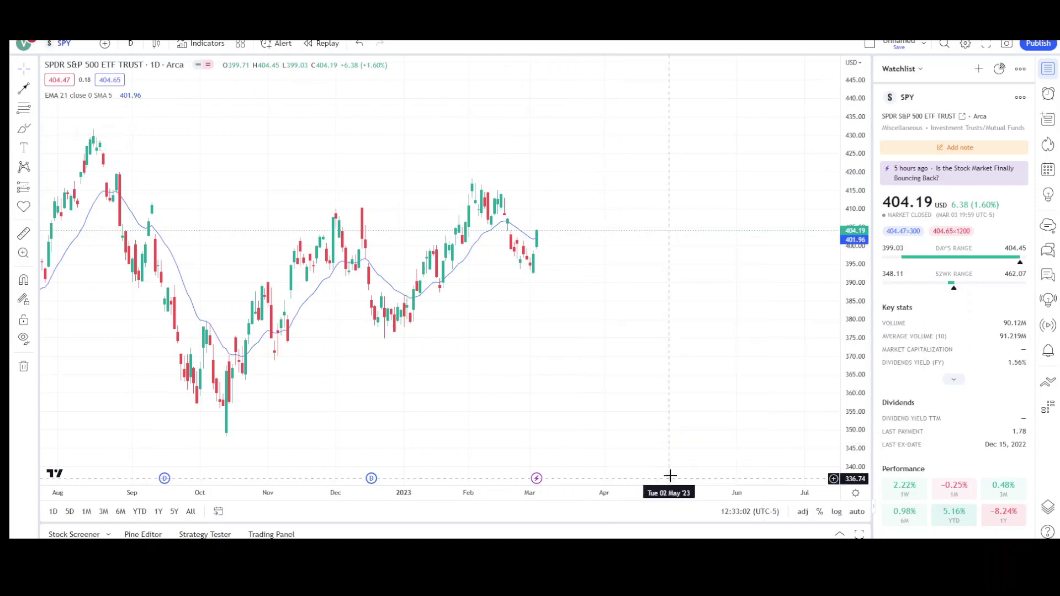
pyautogui.click(131, 43)
pyautogui.click(204, 334)
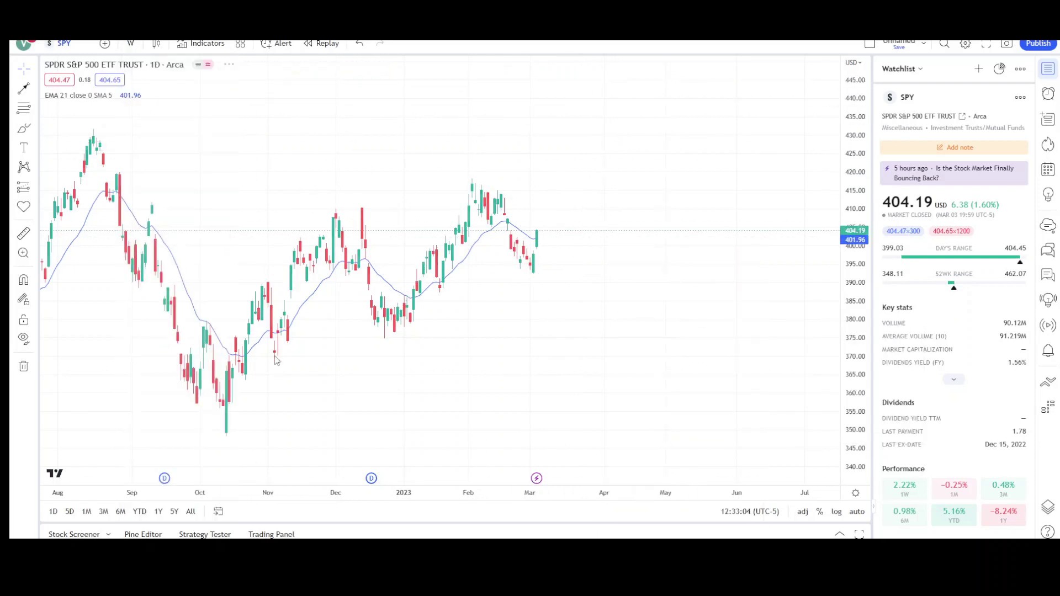
# Step: Circle the October 2022 low in red with the Brush and trace the declines from the December and February highs
pyautogui.doubleClick(856, 217)
pyautogui.moveTo(771, 261); pyautogui.dragTo(483, 300)
pyautogui.moveTo(565, 288); pyautogui.dragTo(603, 284)
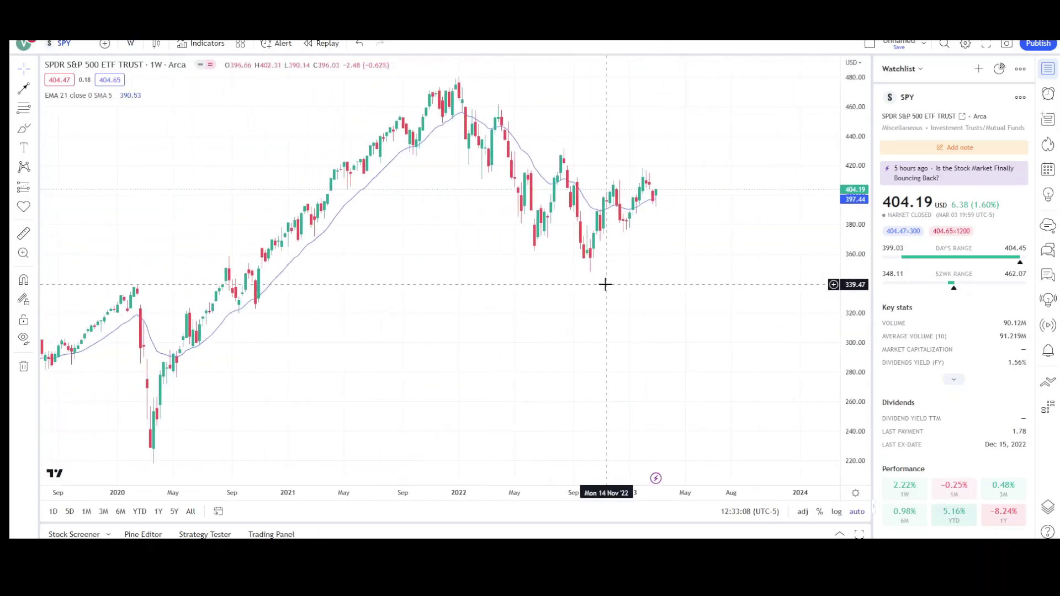
pyautogui.scroll(10, 563, 323)
pyautogui.moveTo(312, 356); pyautogui.dragTo(579, 320)
pyautogui.scroll(2, 738, 326)
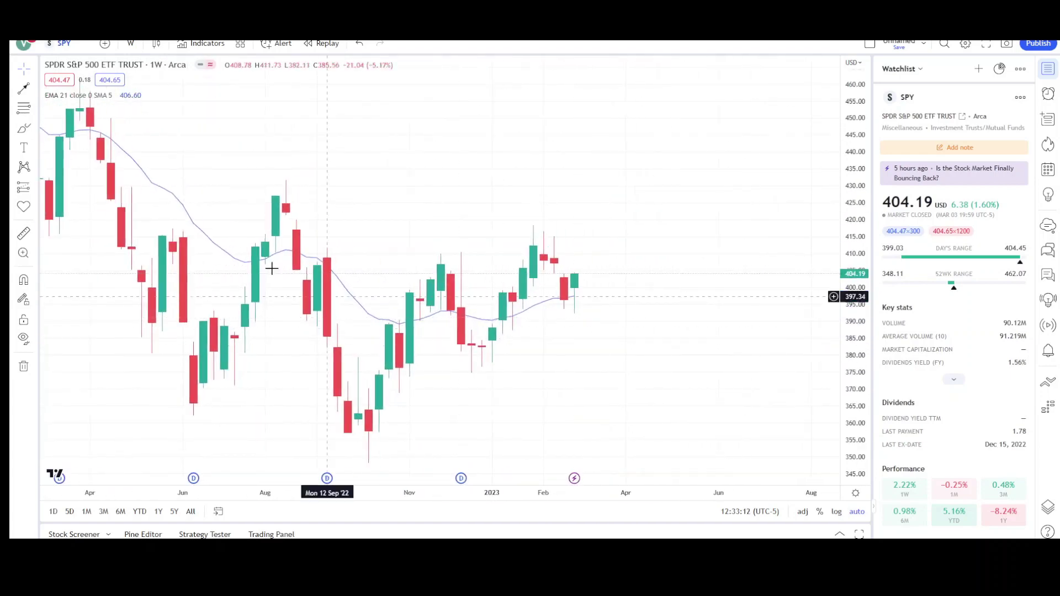
pyautogui.click(21, 130)
pyautogui.moveTo(376, 446)
pyautogui.mouseDown()
pyautogui.moveTo(340, 458)
pyautogui.moveTo(358, 446)
pyautogui.mouseUp()
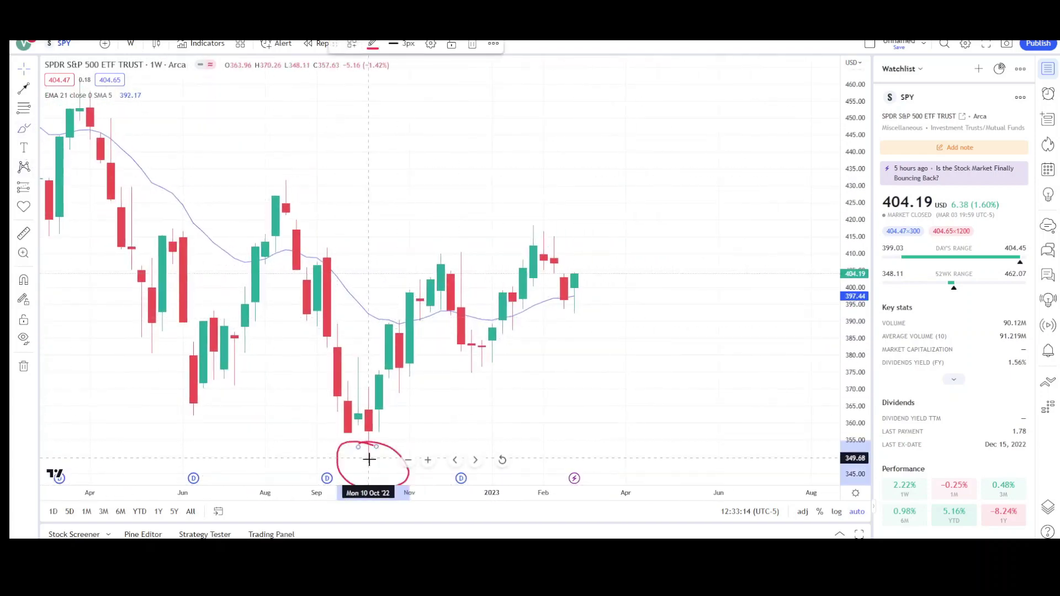
pyautogui.moveTo(441, 258); pyautogui.dragTo(474, 376)
pyautogui.moveTo(533, 226); pyautogui.dragTo(564, 315)
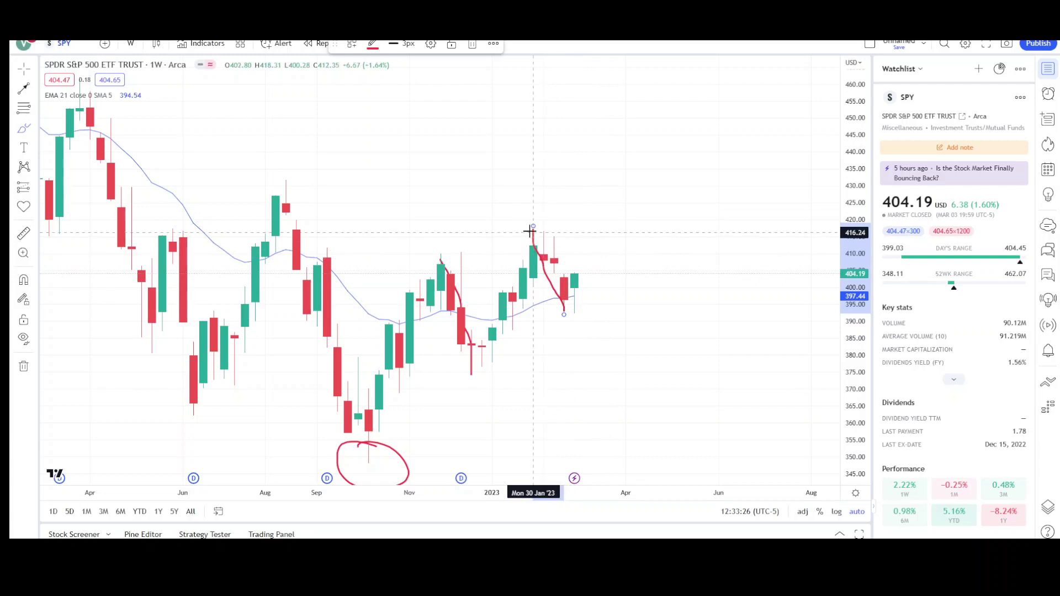
# Step: Mark the February and August highs with red brush lines and circle the target area at about 435, beyond the latest candle
pyautogui.moveTo(505, 225); pyautogui.dragTo(564, 224)
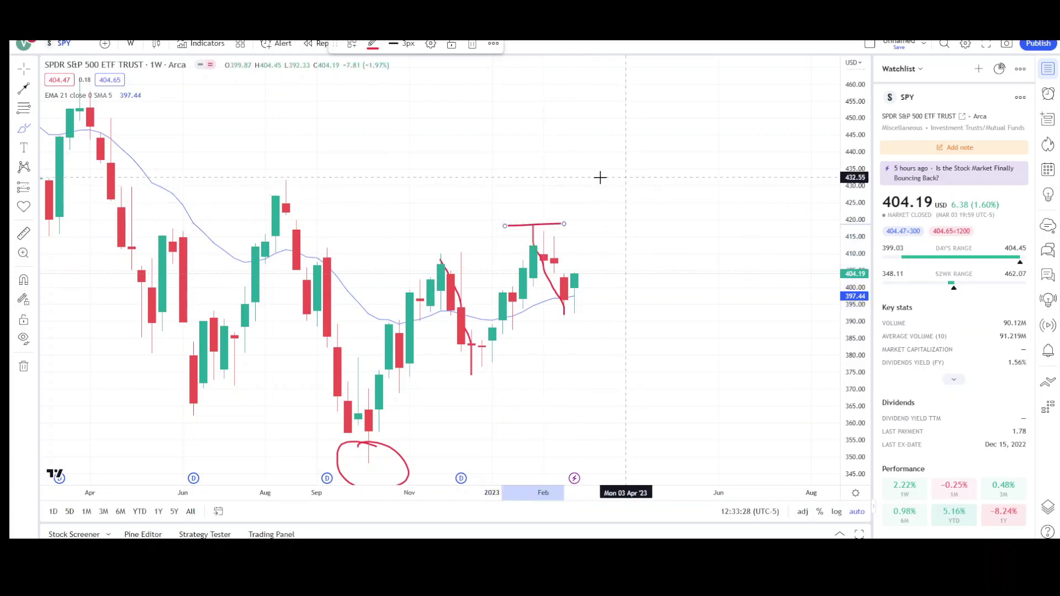
pyautogui.moveTo(258, 193); pyautogui.dragTo(328, 189)
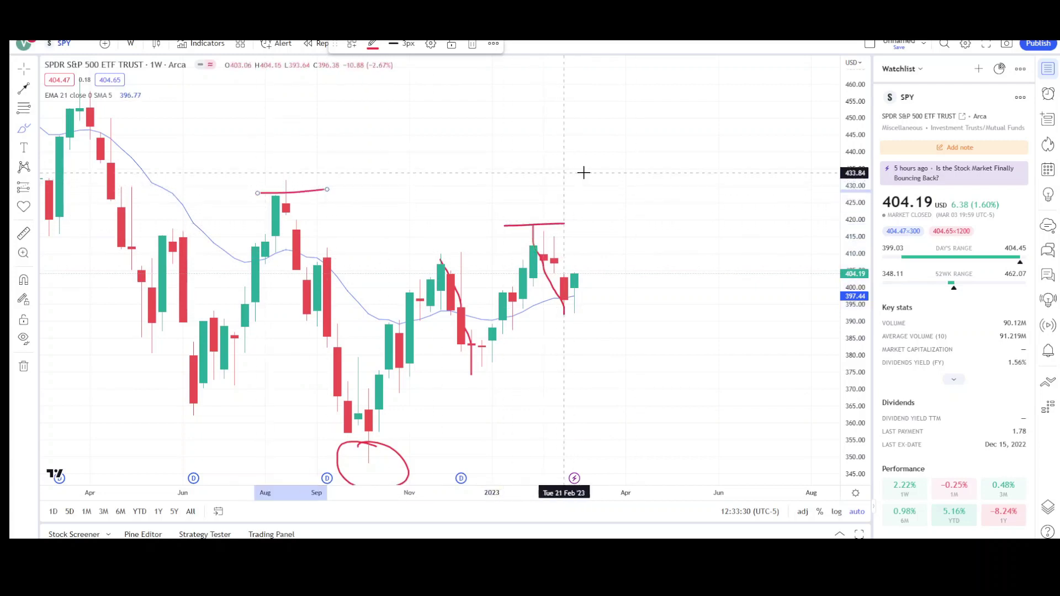
pyautogui.moveTo(605, 167); pyautogui.dragTo(614, 166)
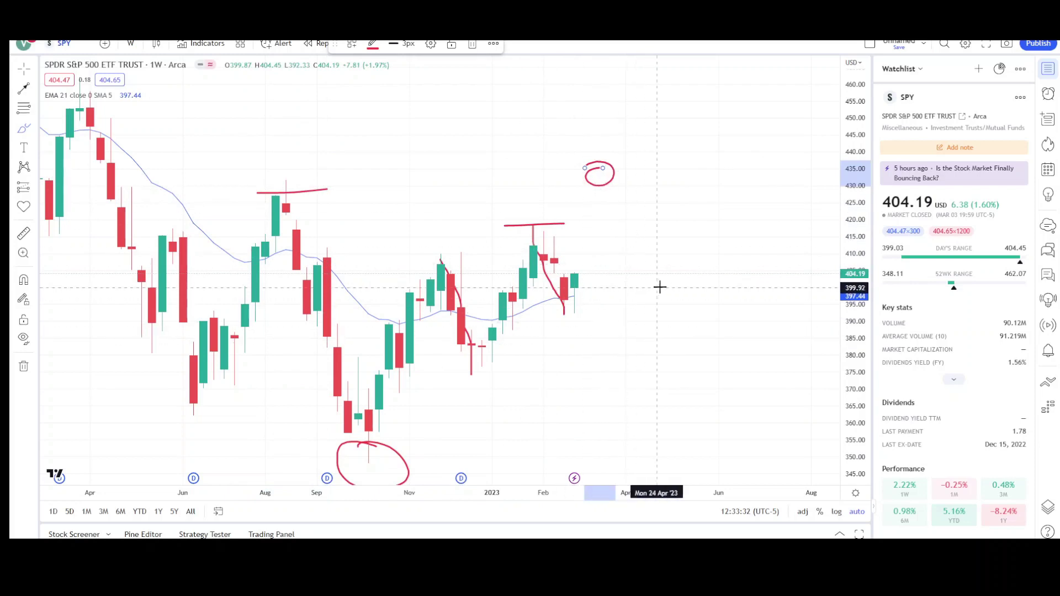
# Step: Draw a parallel channel from the 10 Oct '22 low at 347.39 to 435.26 on 9 Jan '23, enclosing the autumn rally
pyautogui.scroll(-5, 658, 286)
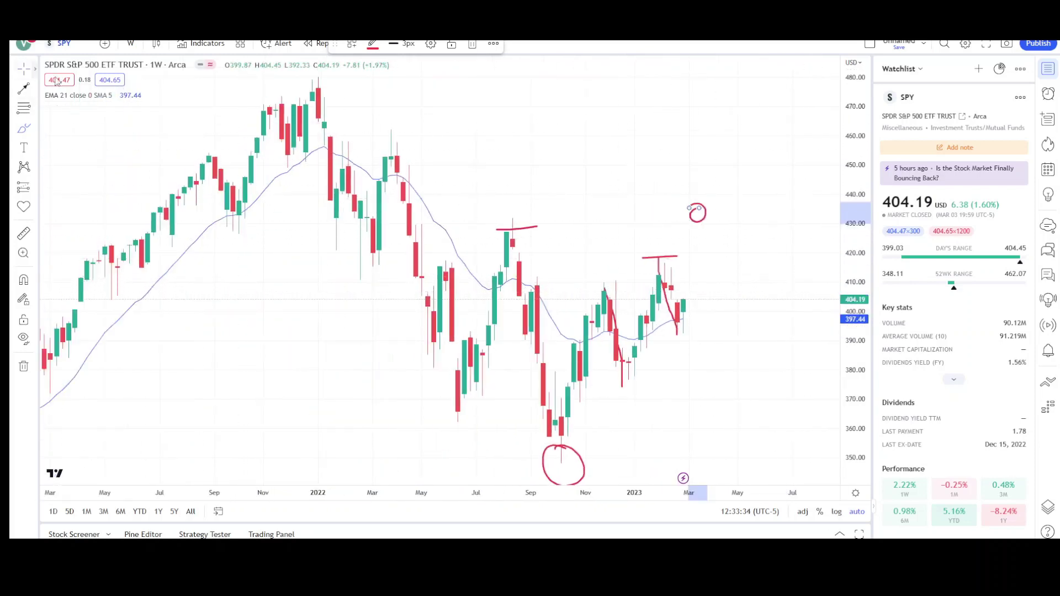
pyautogui.moveTo(807, 330); pyautogui.dragTo(655, 298)
pyautogui.moveTo(848, 196); pyautogui.dragTo(847, 268)
pyautogui.scroll(-3, 787, 290)
pyautogui.moveTo(697, 355); pyautogui.dragTo(643, 345)
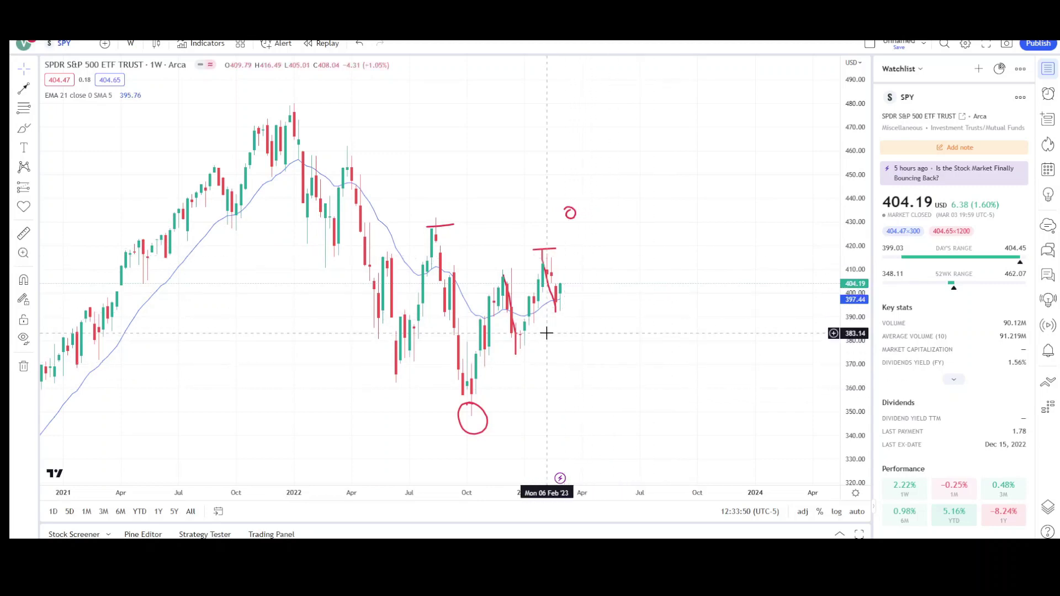
pyautogui.click(34, 88)
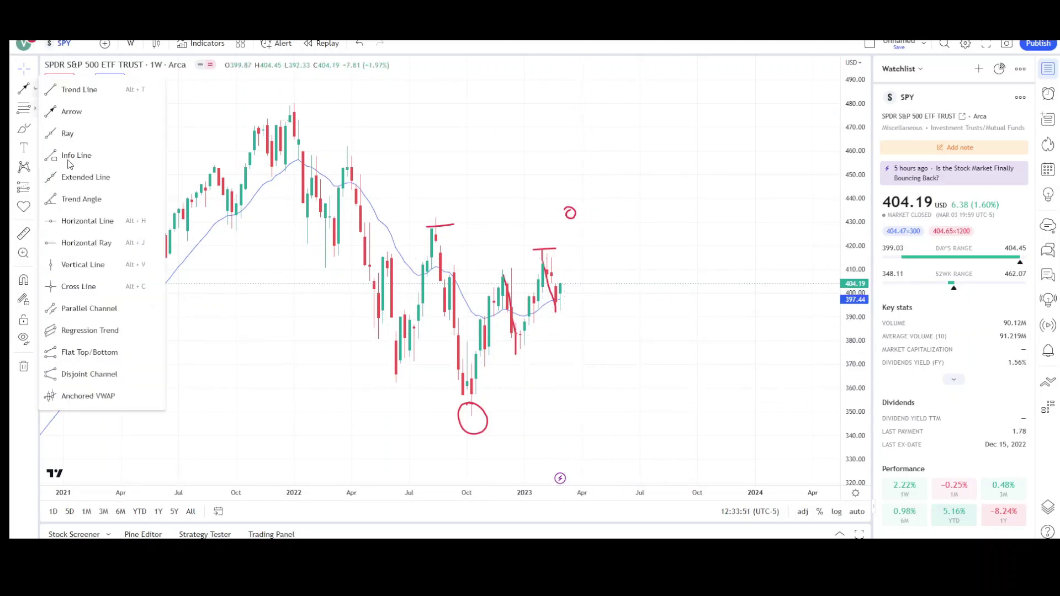
pyautogui.click(93, 314)
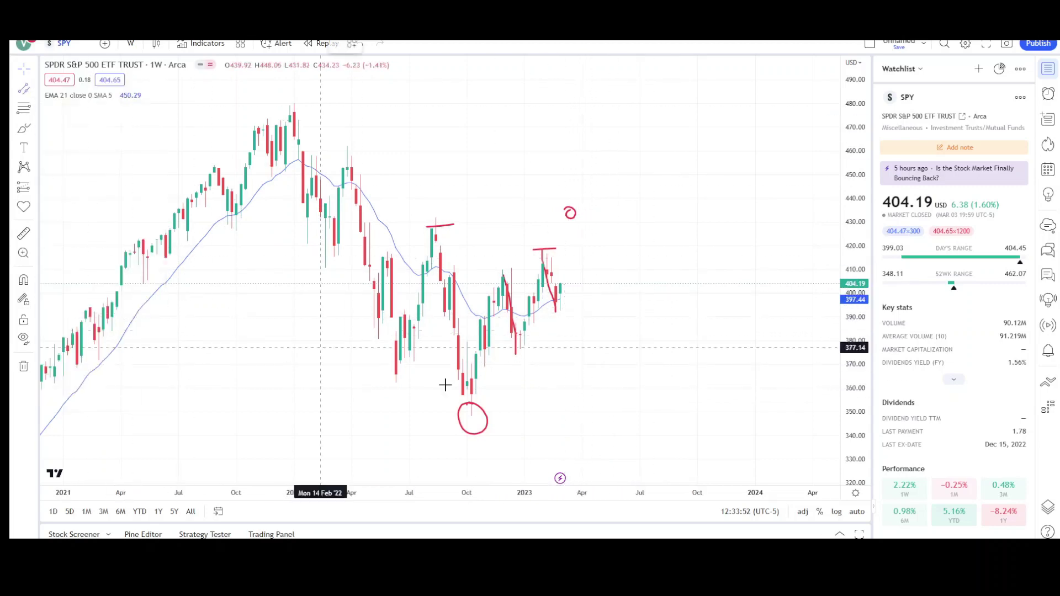
pyautogui.click(470, 418)
pyautogui.click(530, 210)
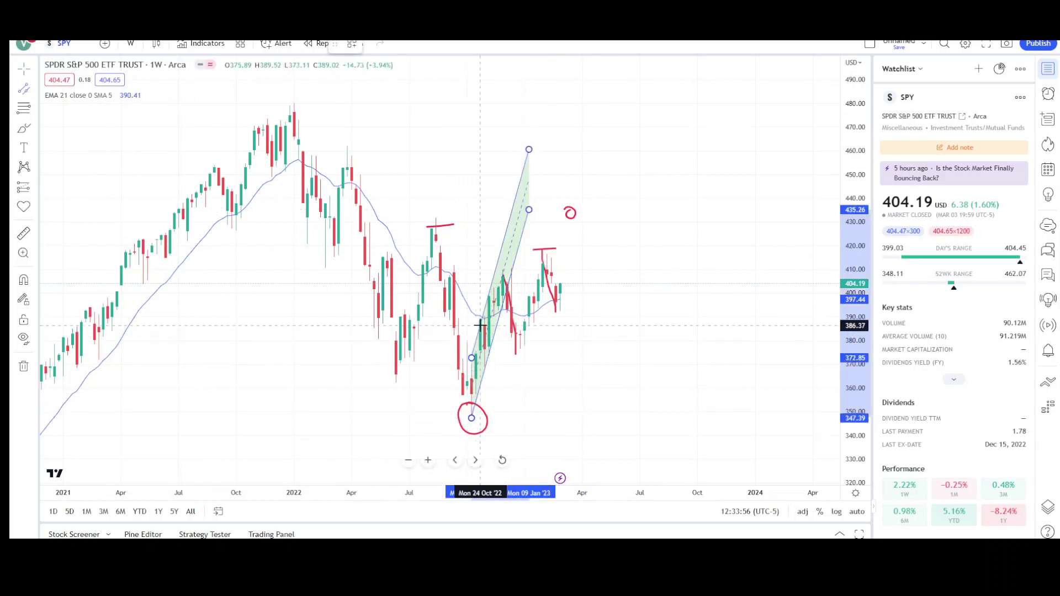
pyautogui.click(480, 326)
# Step: Change the fill of the October rally channel to yellow
pyautogui.click(394, 46)
pyautogui.click(421, 81)
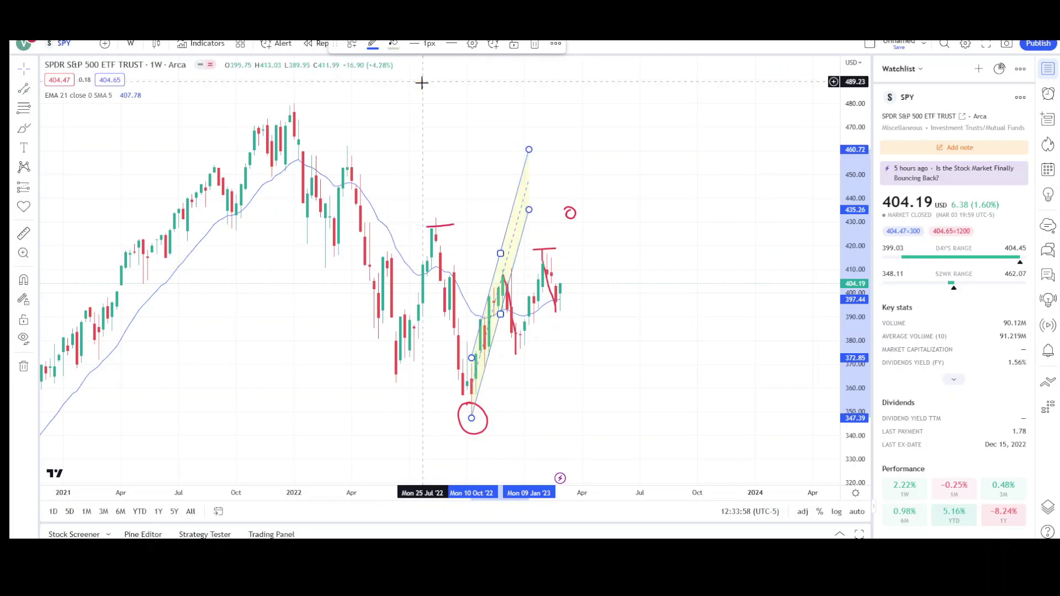
pyautogui.click(469, 169)
# Step: Draw an arrow along the December-to-February rise, move it to the latest low, and sketch a red decline to about 363
pyautogui.click(25, 89)
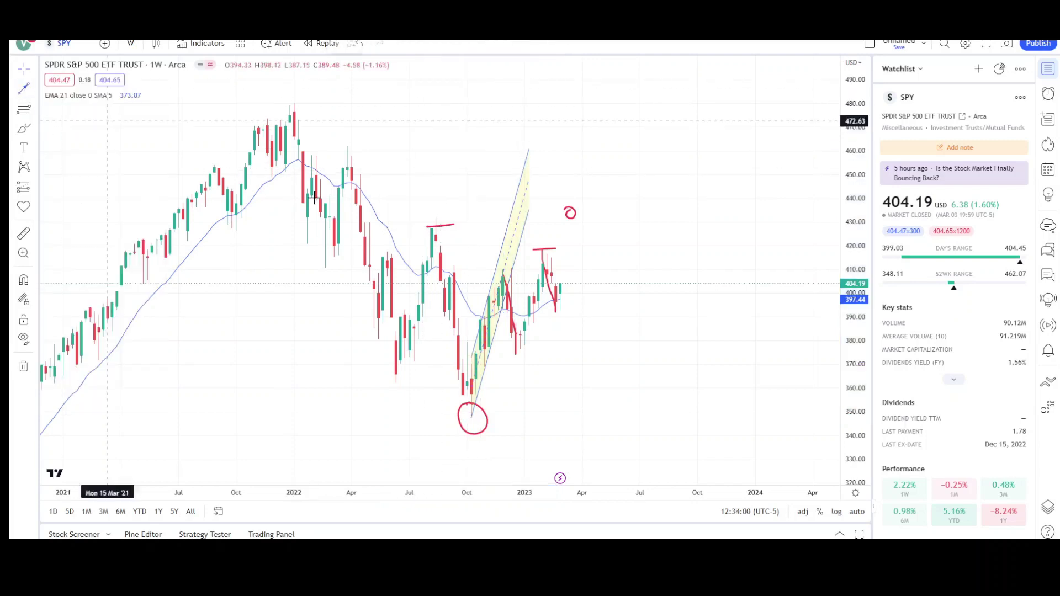
pyautogui.click(516, 354)
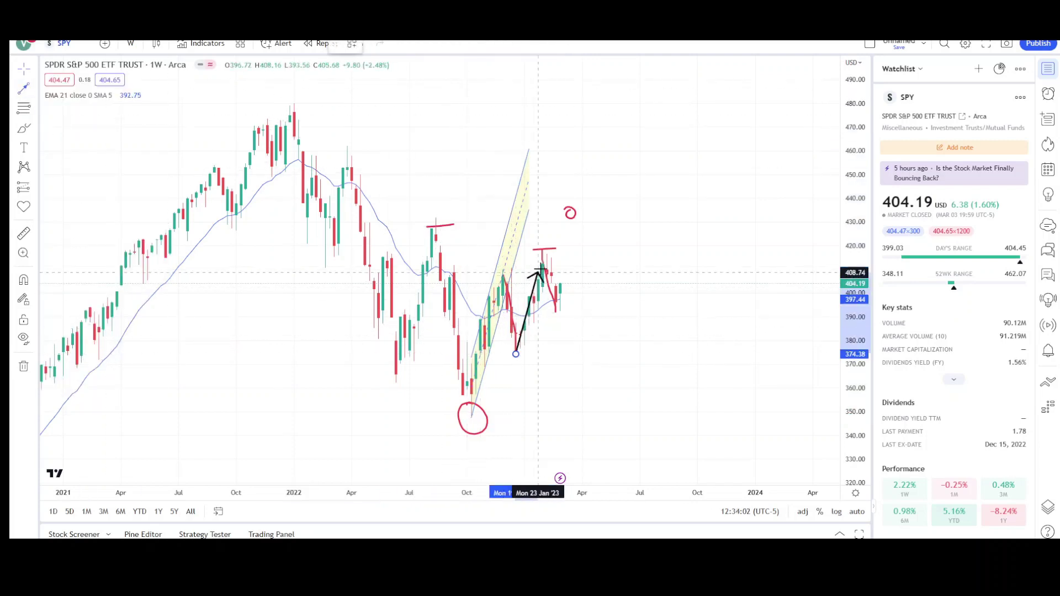
pyautogui.click(543, 253)
pyautogui.moveTo(532, 305); pyautogui.dragTo(572, 264)
pyautogui.click(618, 207)
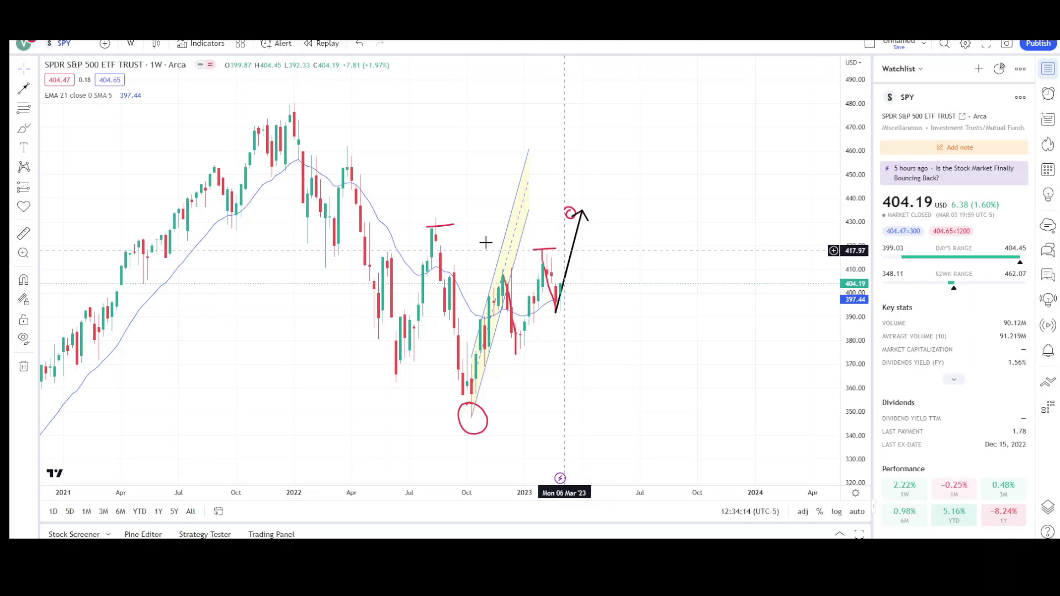
pyautogui.moveTo(568, 251)
pyautogui.mouseDown()
pyautogui.moveTo(613, 301)
pyautogui.moveTo(644, 379)
pyautogui.moveTo(671, 336)
pyautogui.mouseUp()
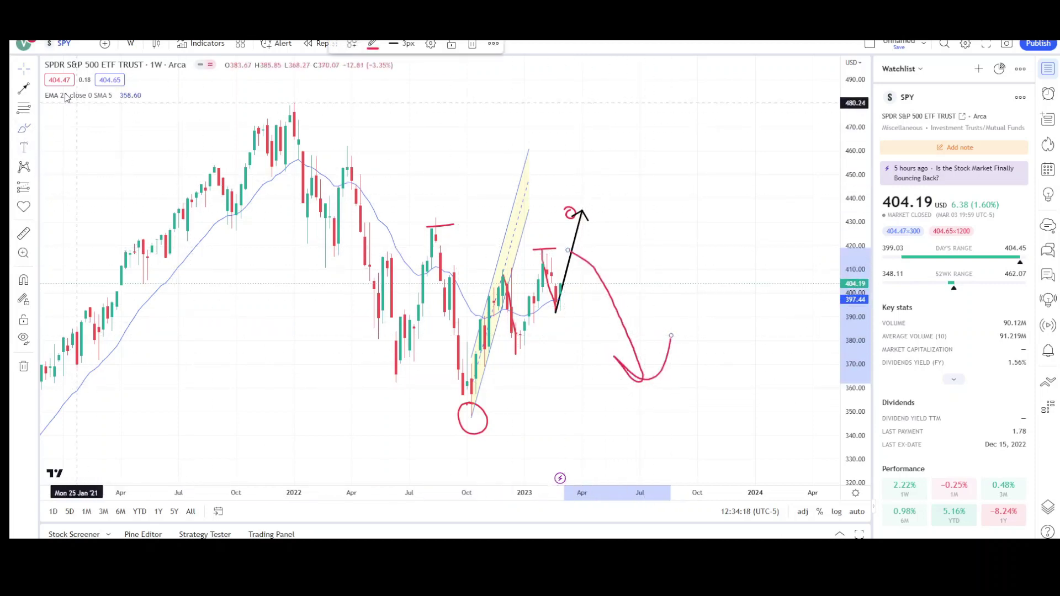
# Step: Draw a parallel channel along the uptrend from spring 2020 to 2022, with its edges following the lows and highs
pyautogui.scroll(-2, 715, 287)
pyautogui.scroll(-4, 819, 254)
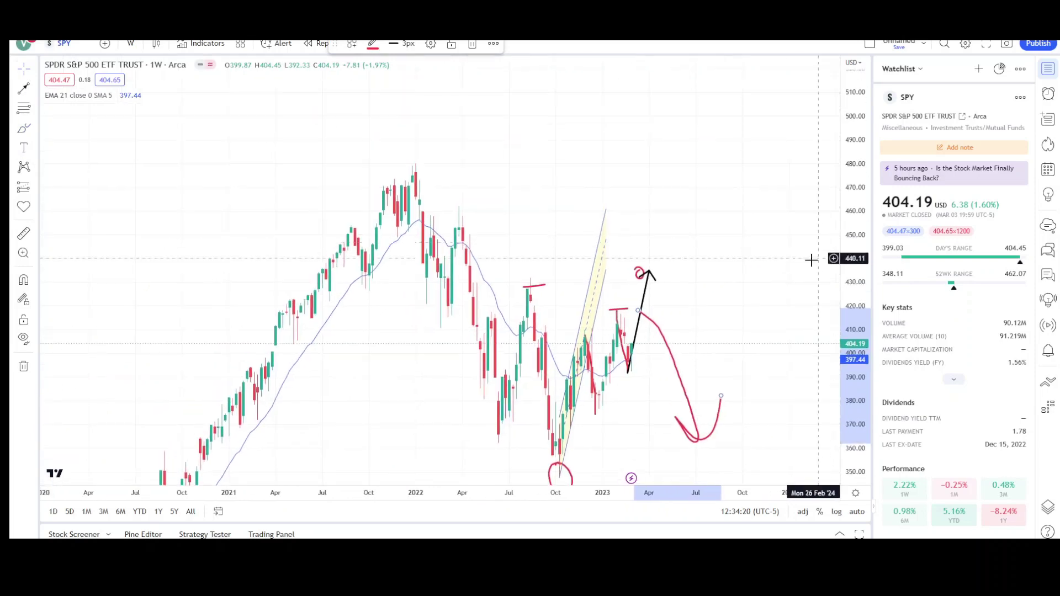
pyautogui.scroll(-5, 774, 201)
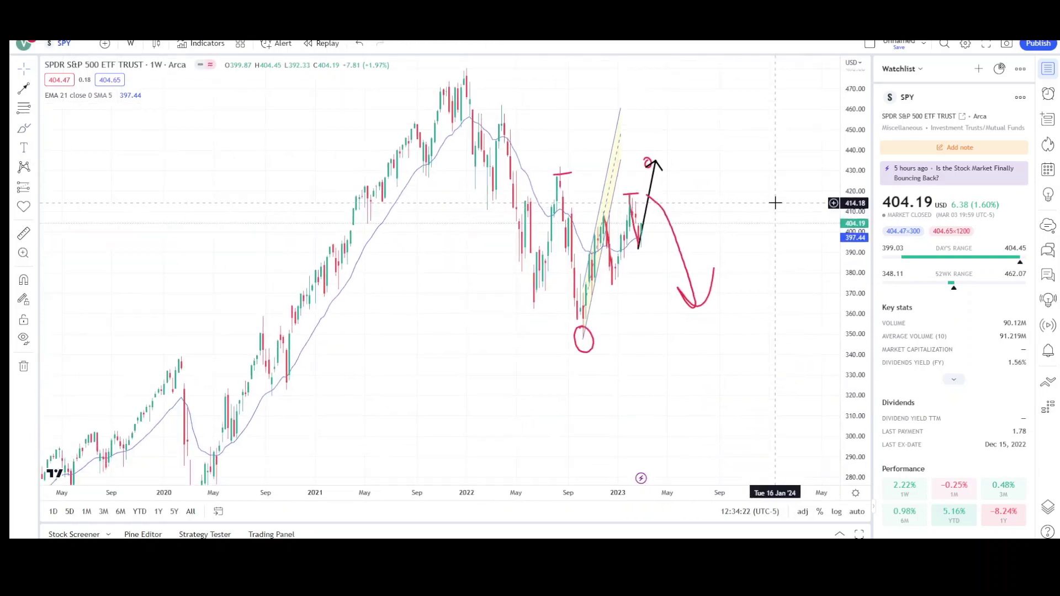
pyautogui.moveTo(749, 249); pyautogui.dragTo(733, 237)
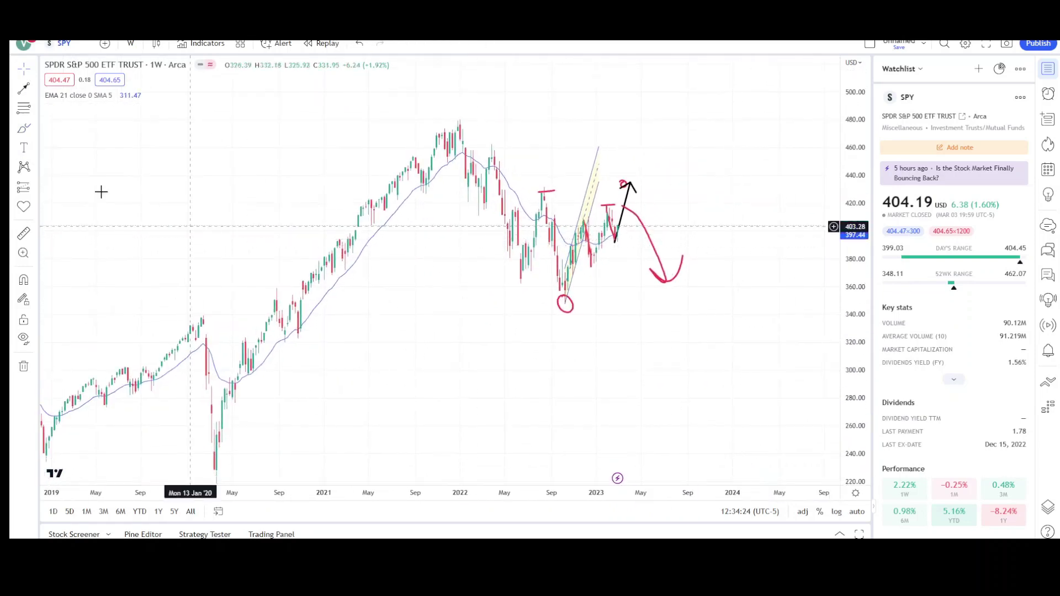
pyautogui.click(32, 94)
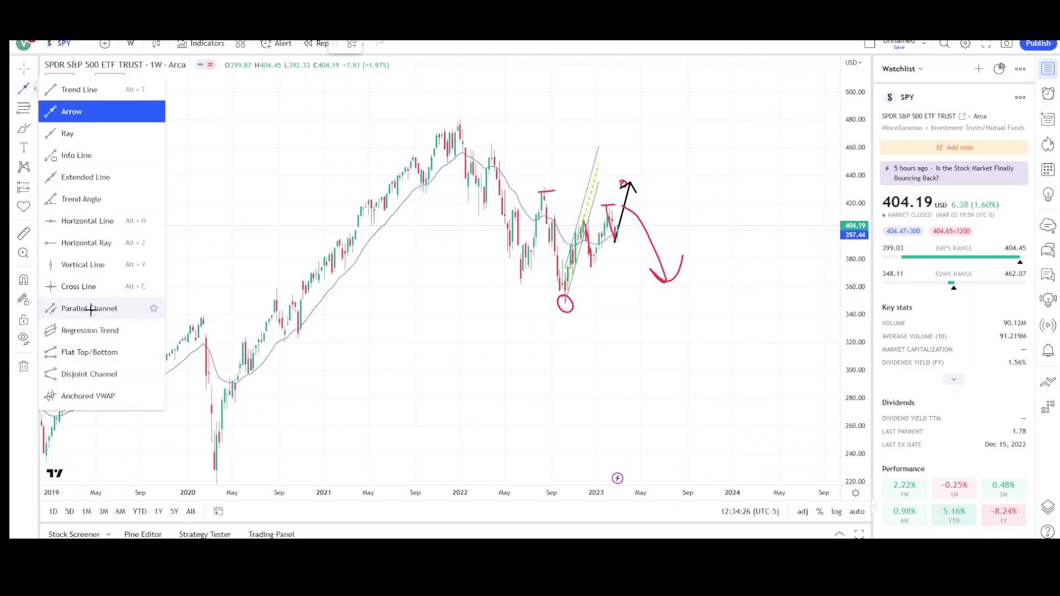
pyautogui.click(91, 306)
pyautogui.click(216, 420)
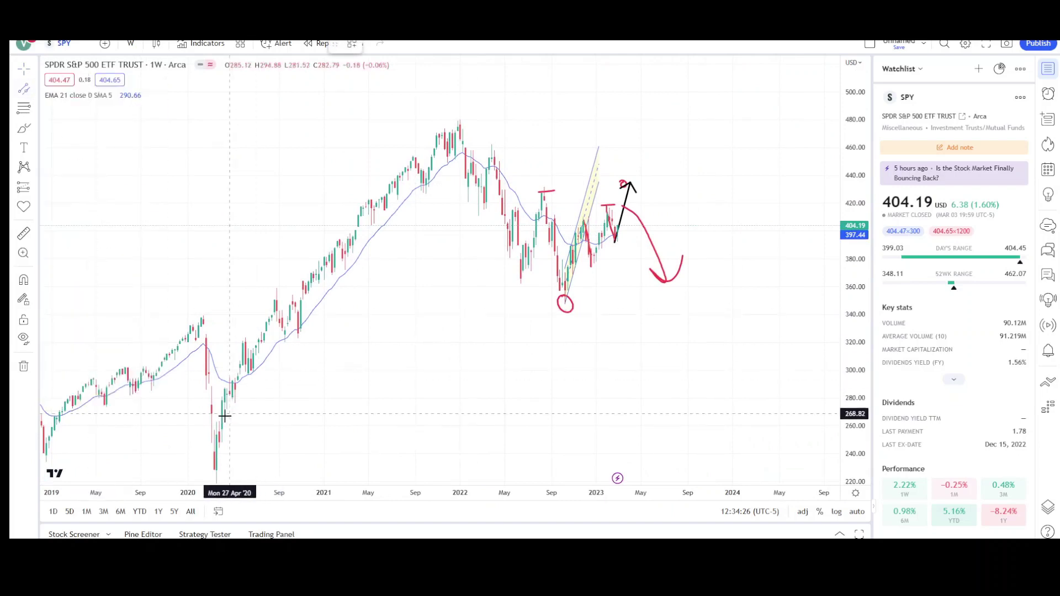
pyautogui.click(510, 90)
pyautogui.click(336, 235)
pyautogui.click(410, 308)
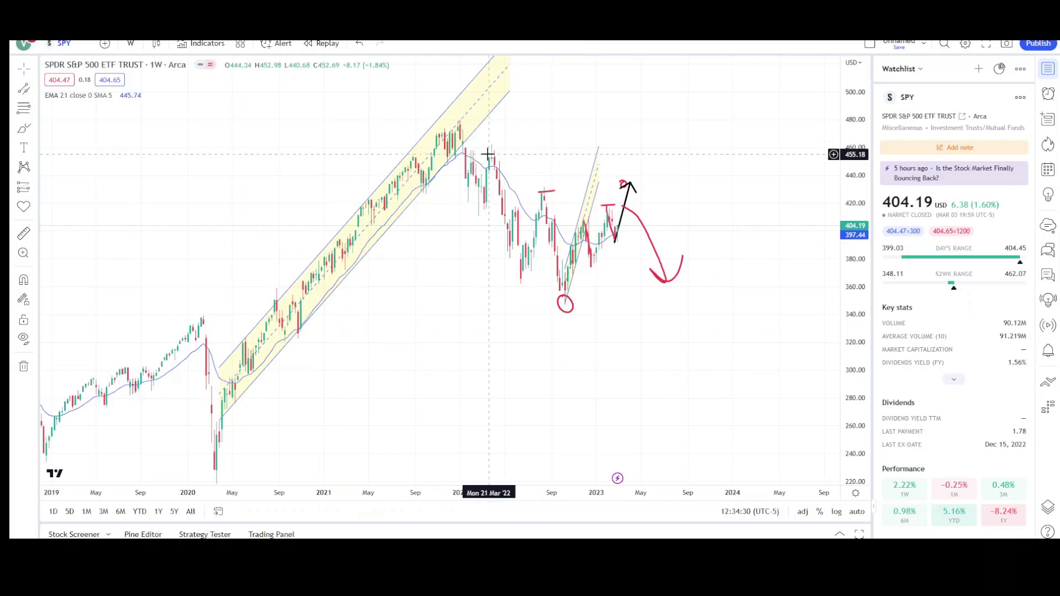
# Step: Draw a descending parallel channel from 479.16 on 27 Dec '21 to 369.08 on 17 Apr '23, widened down to the mid-2022 low
pyautogui.scroll(3, 520, 189)
pyautogui.moveTo(474, 159); pyautogui.dragTo(495, 159)
pyautogui.scroll(-1, 65, 99)
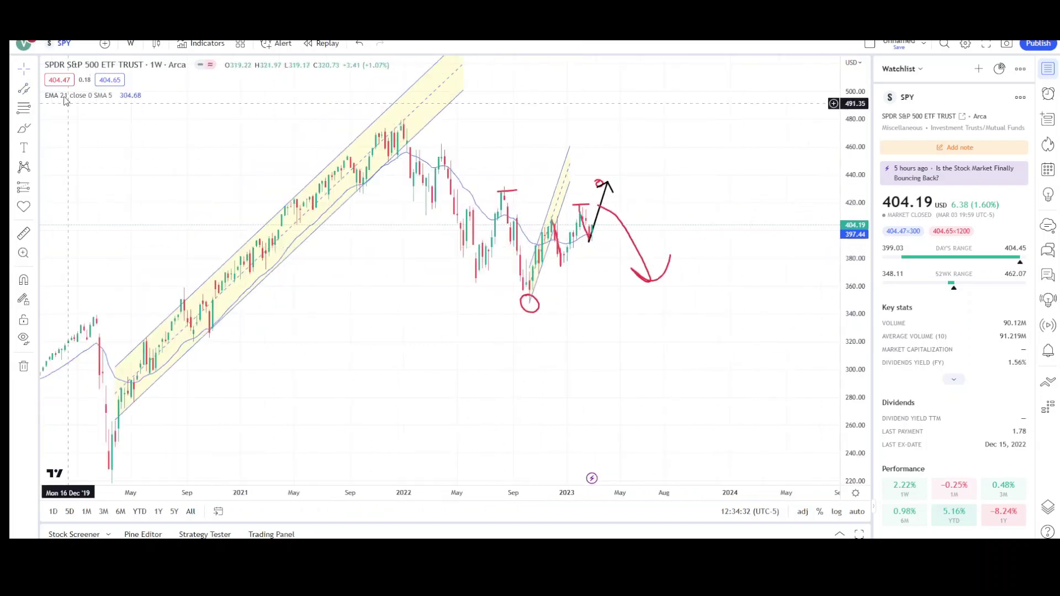
pyautogui.click(401, 120)
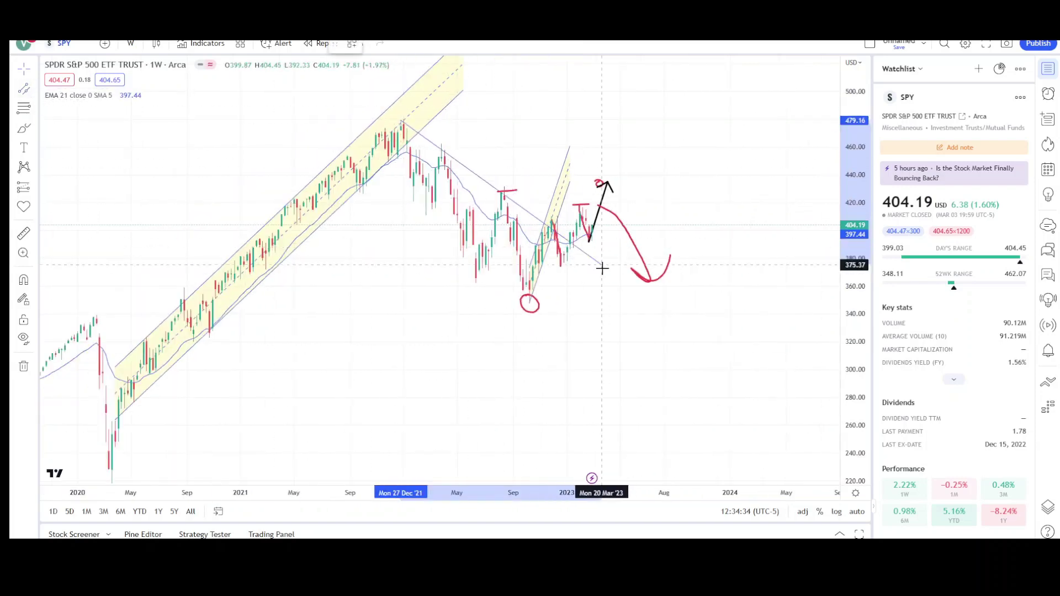
pyautogui.click(614, 273)
pyautogui.click(484, 286)
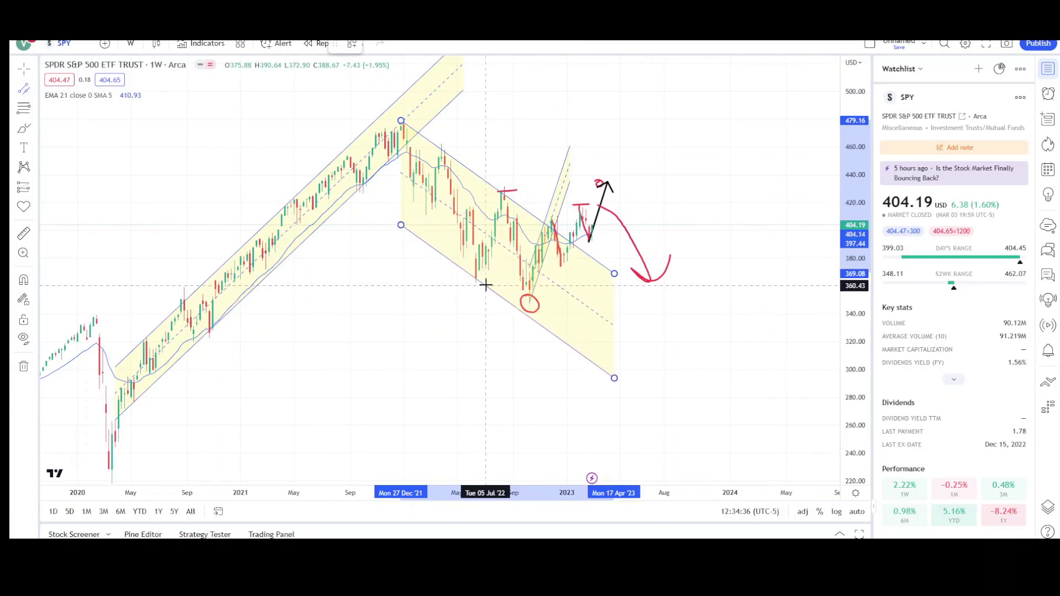
# Step: Remove all drawings from the weekly chart
pyautogui.moveTo(411, 296); pyautogui.dragTo(437, 307)
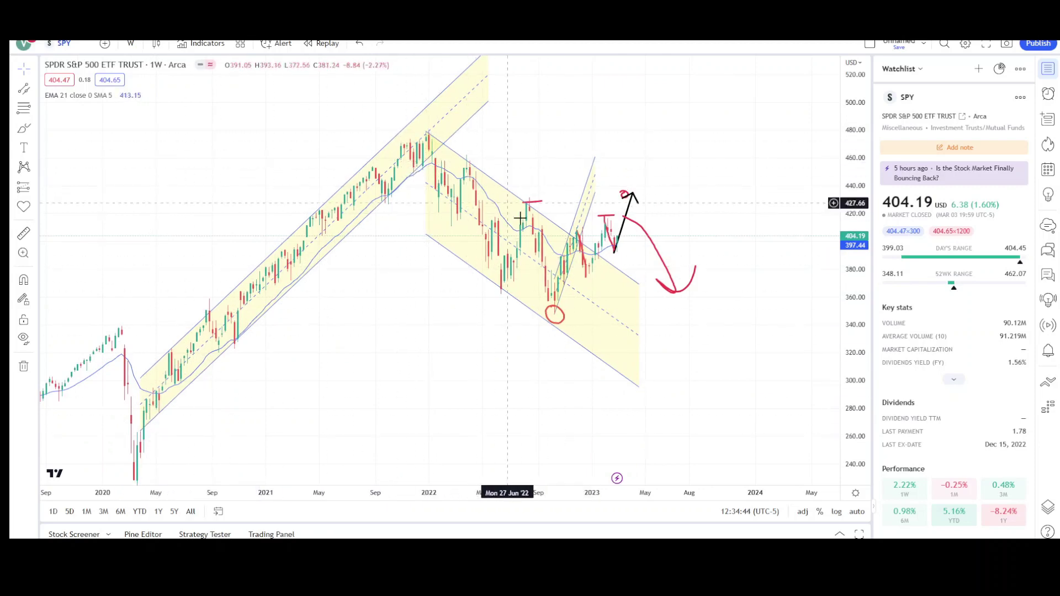
pyautogui.moveTo(455, 310); pyautogui.dragTo(356, 315)
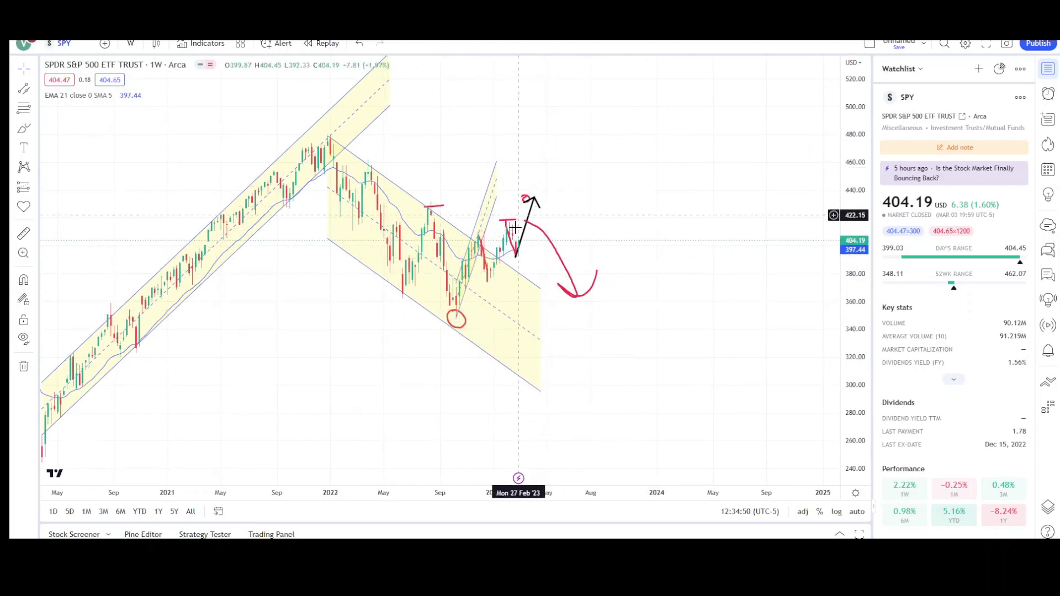
pyautogui.scroll(1, 526, 259)
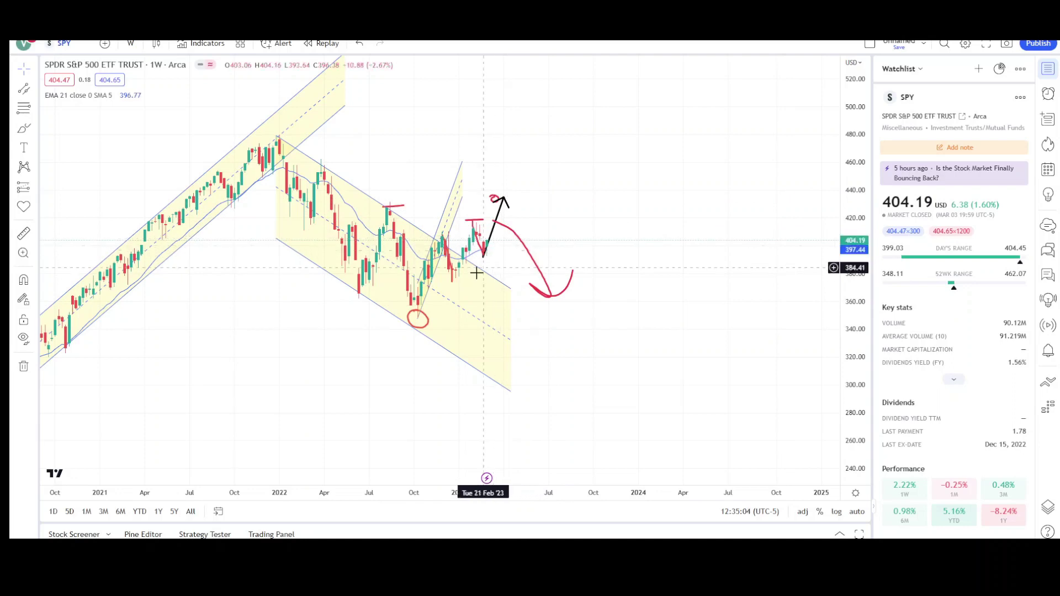
pyautogui.scroll(2, 568, 239)
pyautogui.rightClick(574, 237)
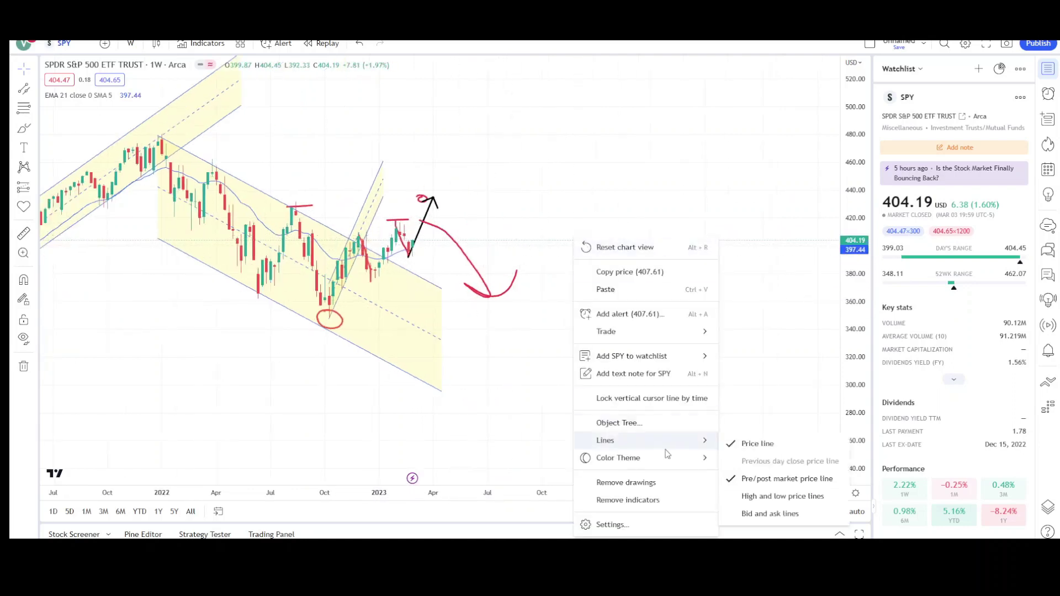
pyautogui.click(624, 482)
# Step: Mark the February and August highs with red brush lines and add a short red stroke by the latest candles at about 407
pyautogui.doubleClick(851, 277)
pyautogui.scroll(3, 592, 317)
pyautogui.moveTo(291, 348); pyautogui.dragTo(581, 318)
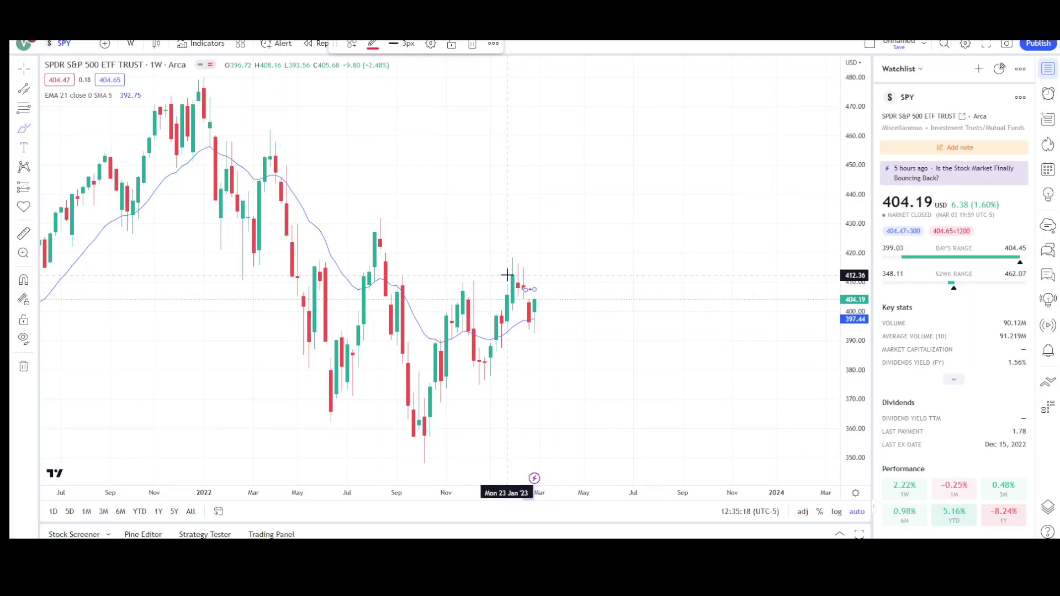
pyautogui.moveTo(504, 258); pyautogui.dragTo(540, 253)
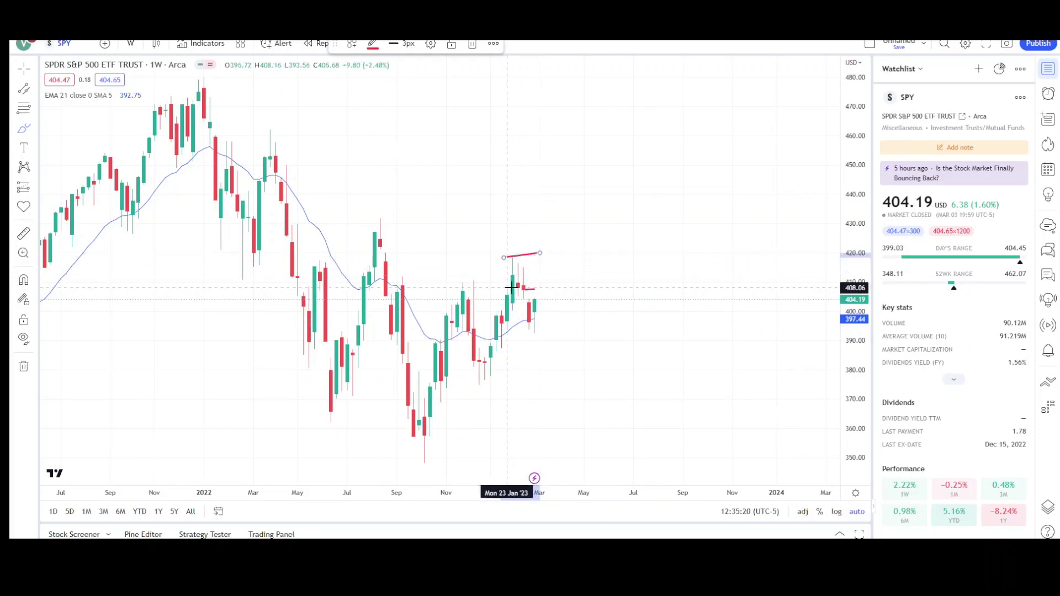
pyautogui.moveTo(360, 215); pyautogui.dragTo(408, 211)
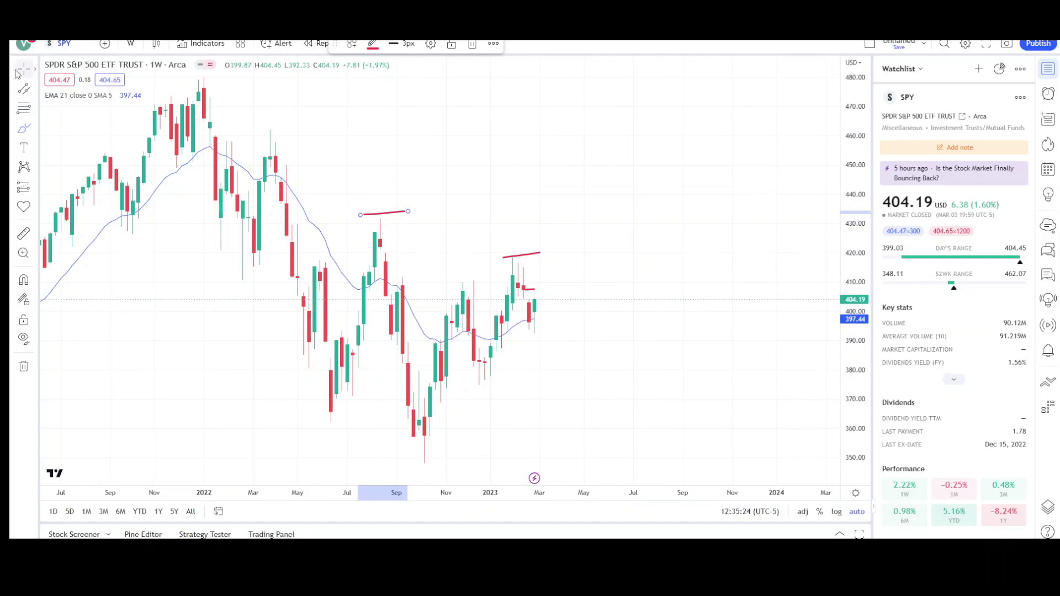
pyautogui.scroll(-6, 615, 284)
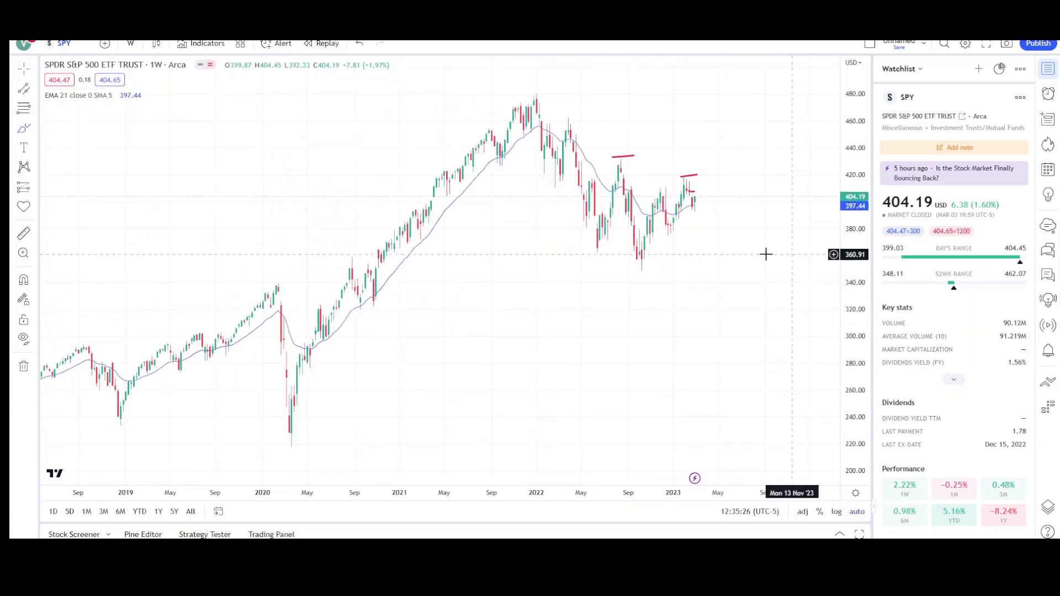
pyautogui.moveTo(798, 255); pyautogui.dragTo(748, 256)
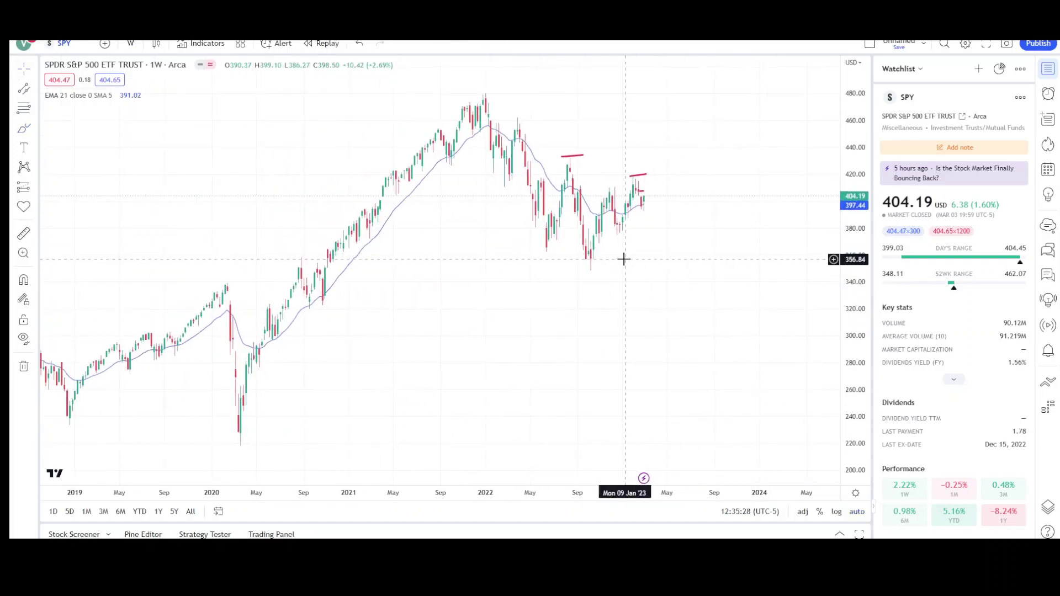